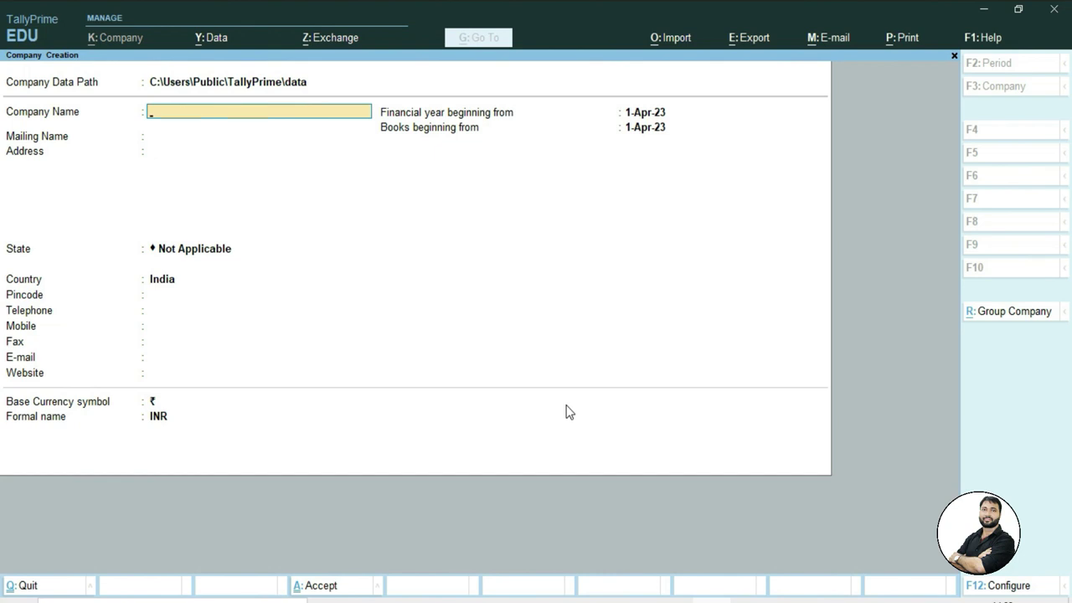
# Name the new company 'Multiple Companies', keeping the same auto-filled mailing name
pyautogui.write('Multiple Companies')
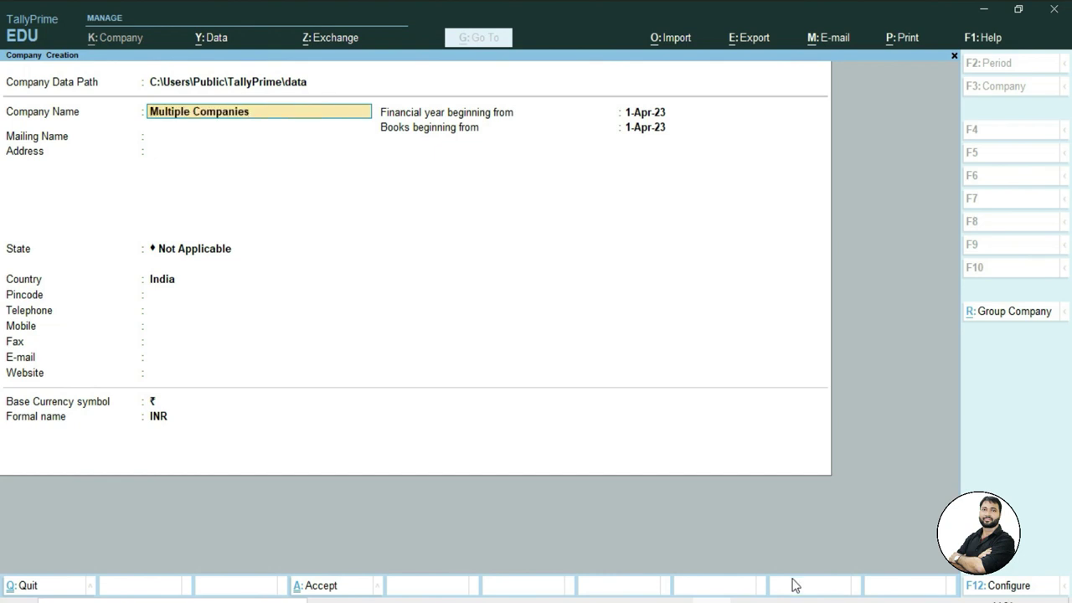
pyautogui.press('Return')
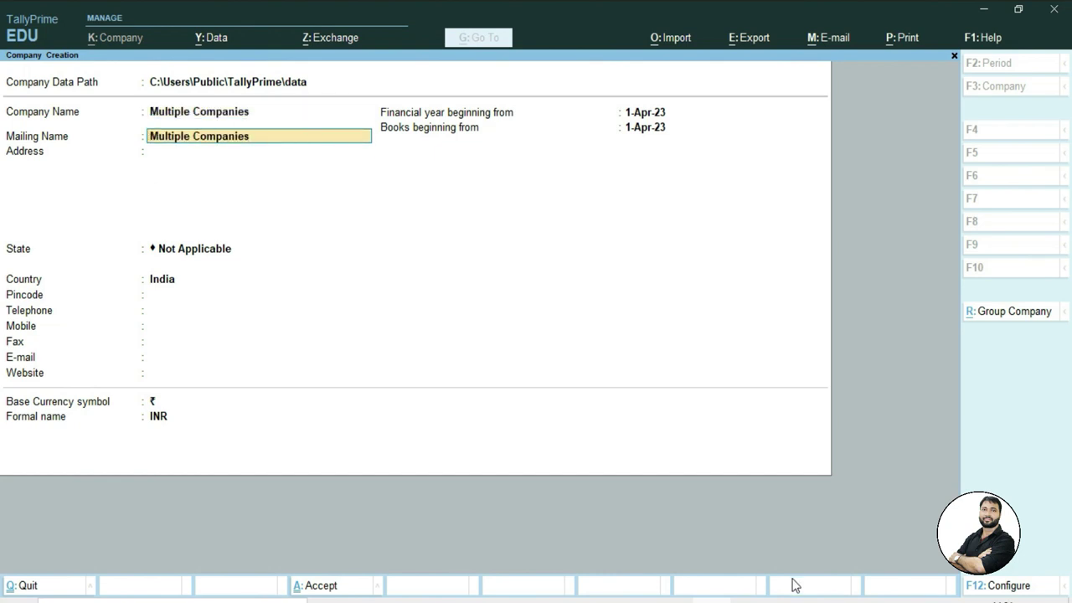
pyautogui.press('Return')
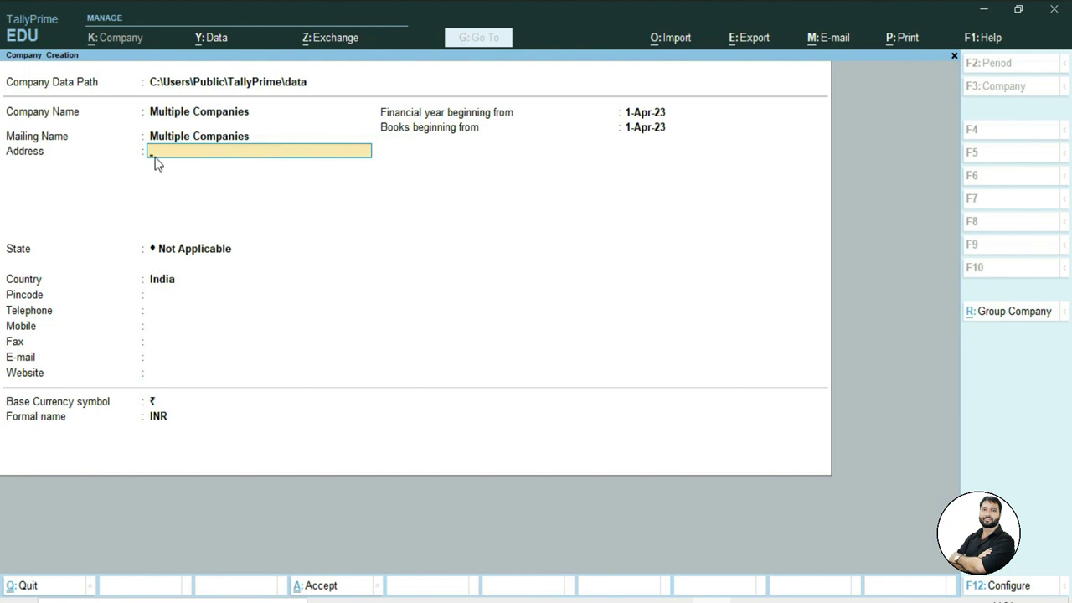
# Enter the company's two-line Delhi postal address
pyautogui.press('Return')
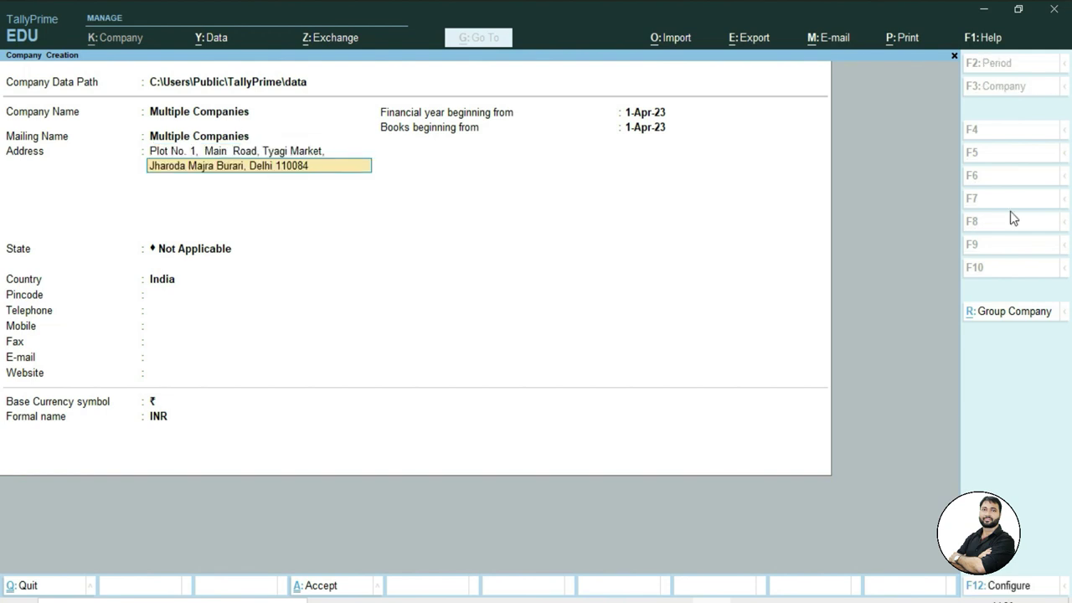
pyautogui.press('Return')
pyautogui.press('Return')
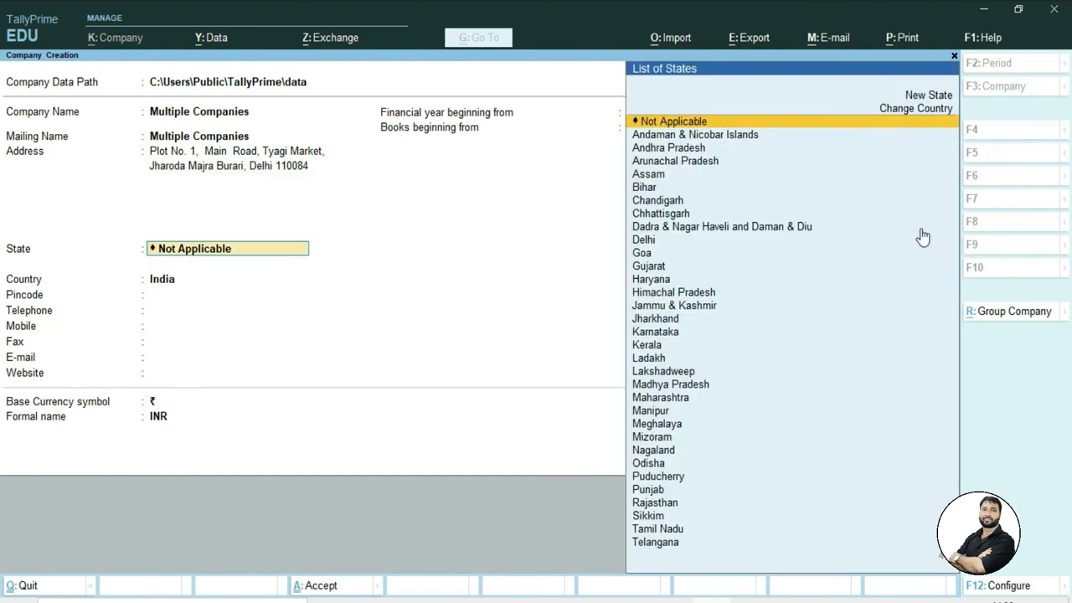
# Set the company state to Delhi and enter its pincode
pyautogui.write('D')
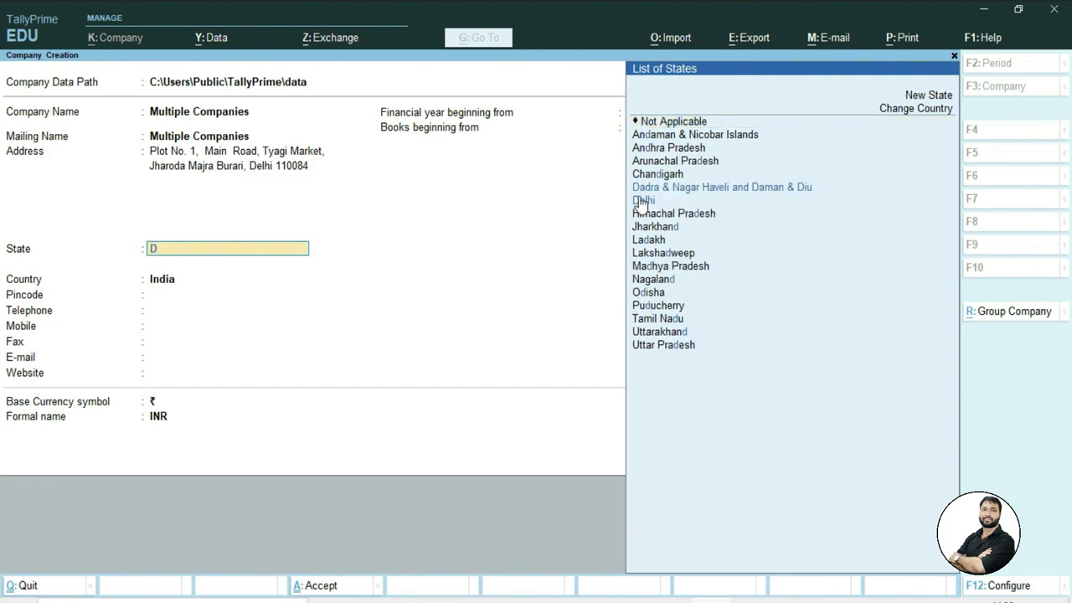
pyautogui.click(641, 201)
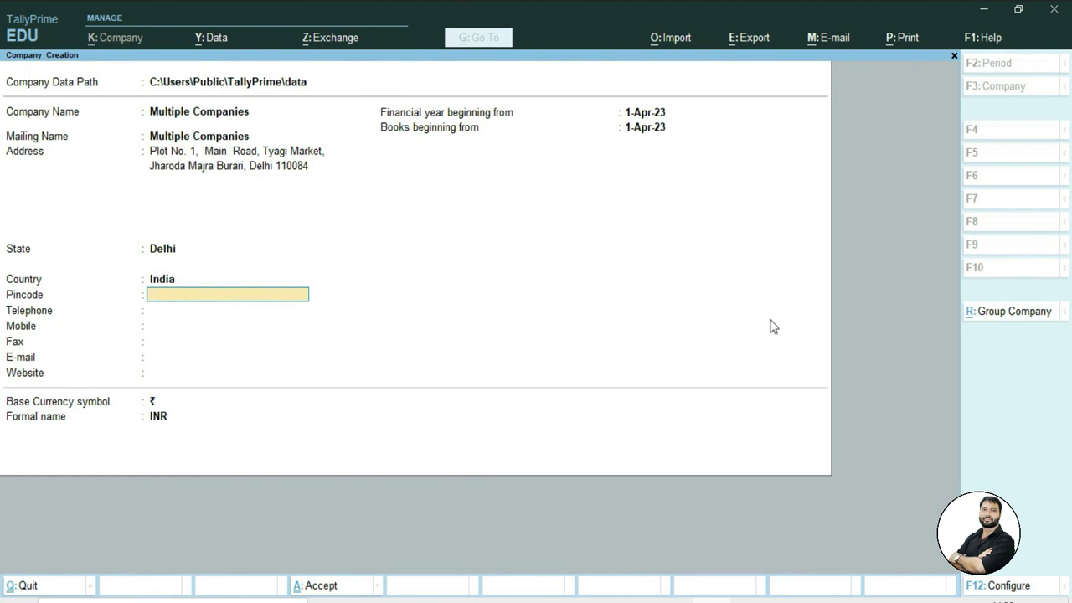
pyautogui.write('110084')
pyautogui.press('Return')
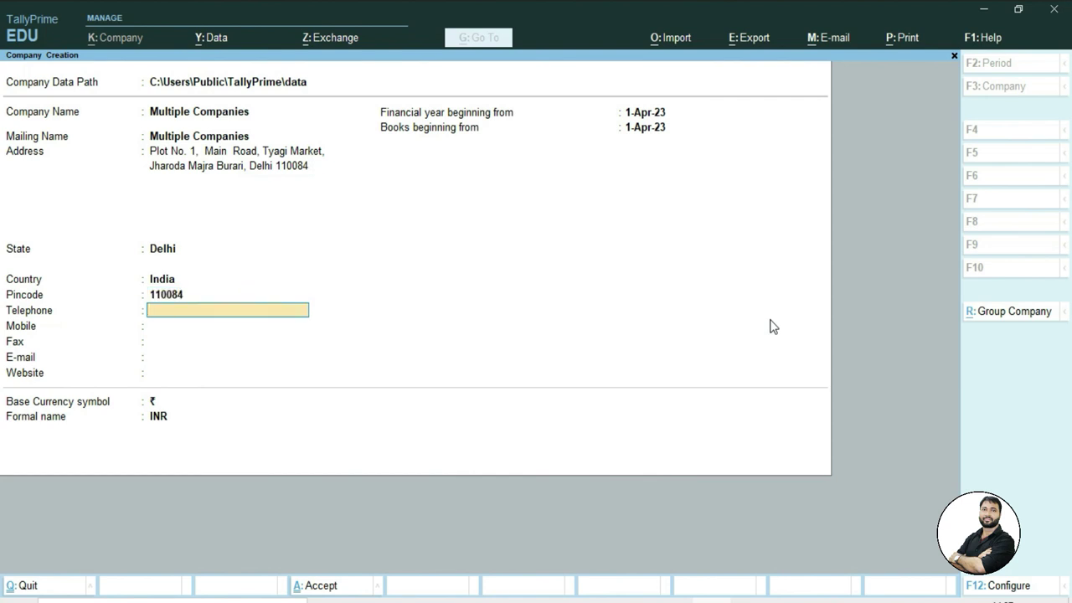
pyautogui.press('Return')
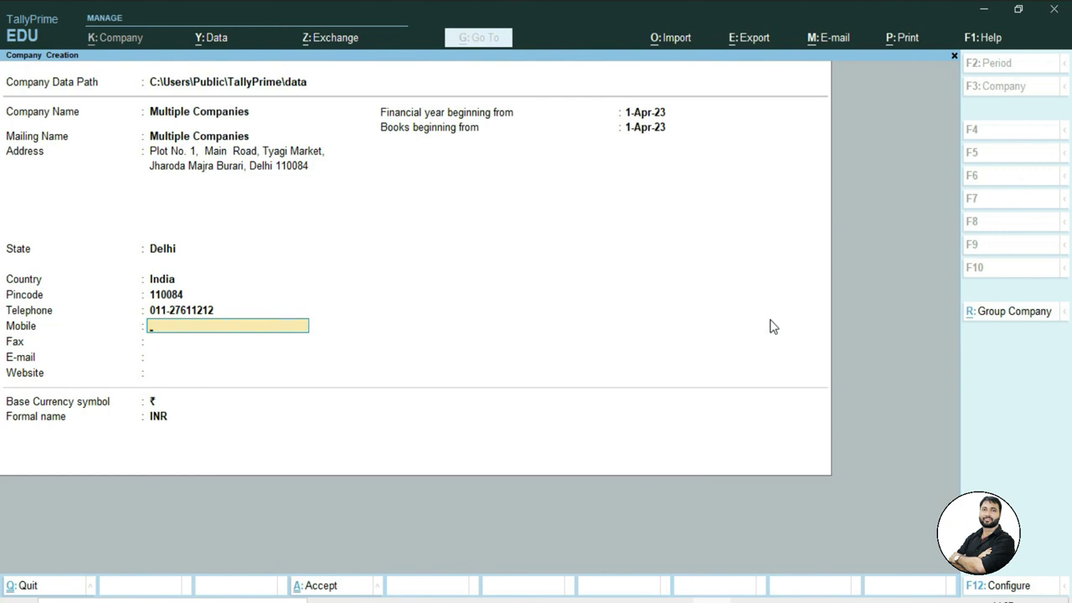
pyautogui.press('Return')
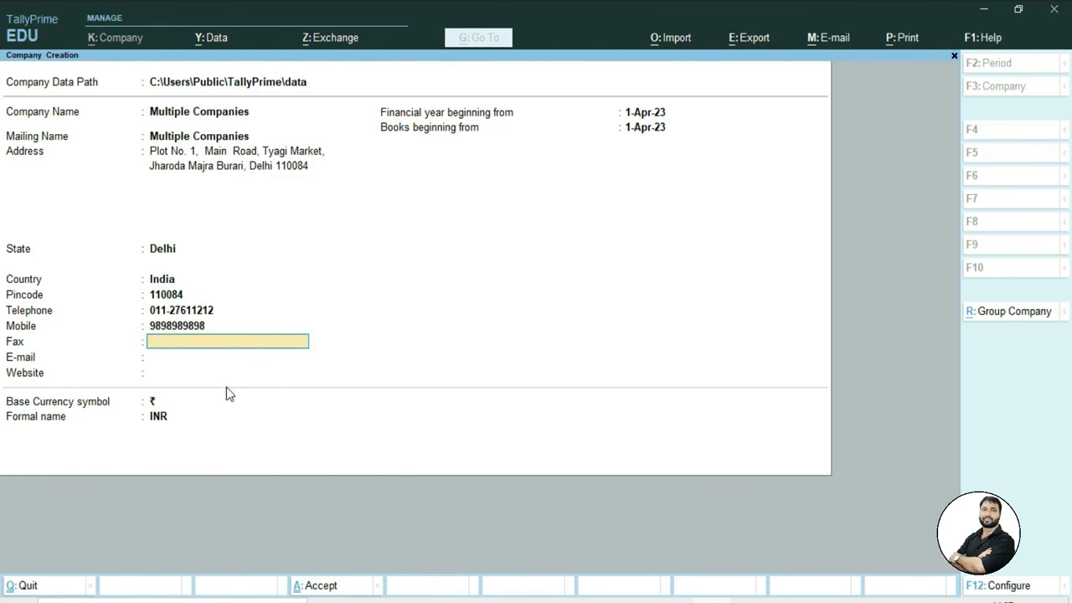
pyautogui.press('Return')
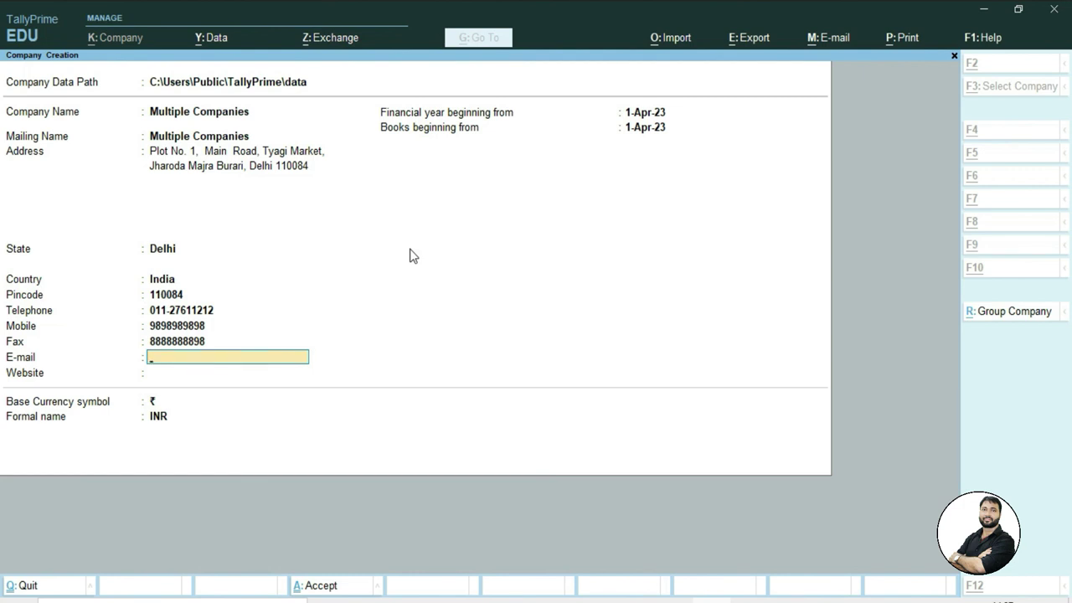
pyautogui.press('Return')
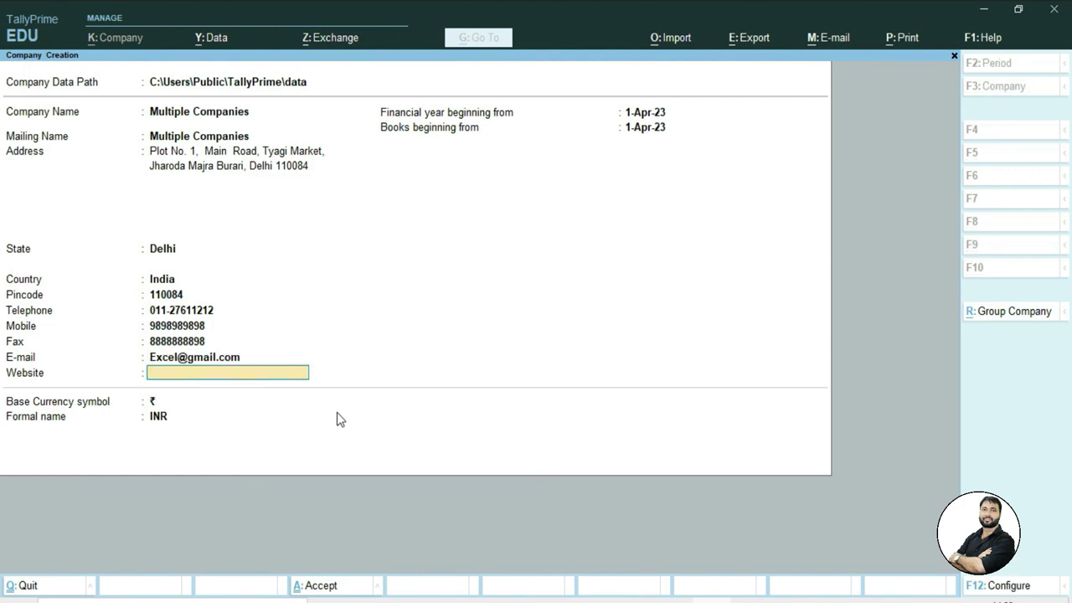
pyautogui.write('www.excel-infotech.com')
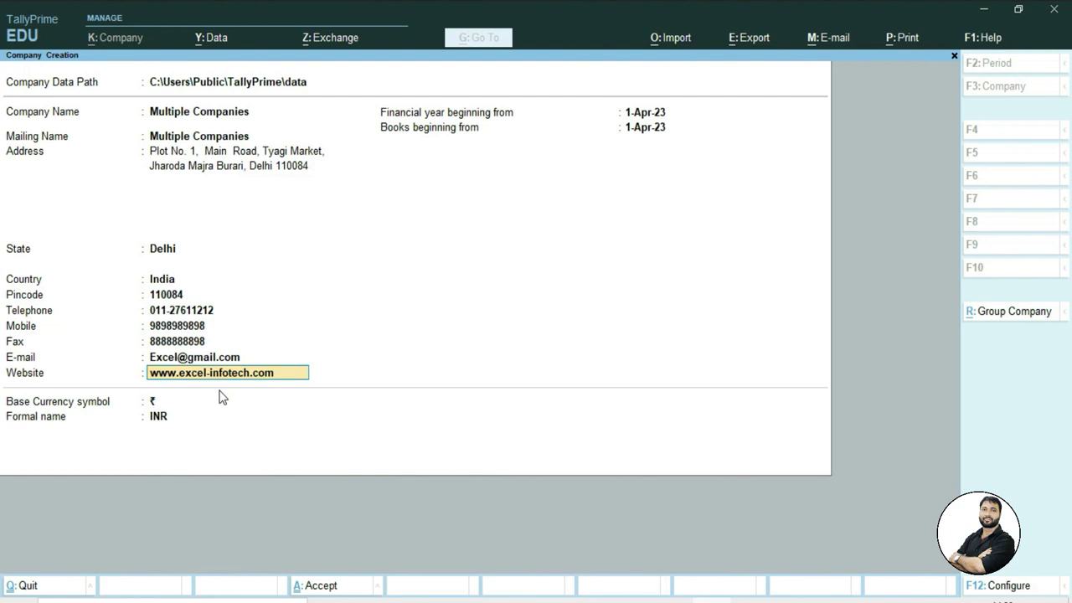
pyautogui.press('Return')
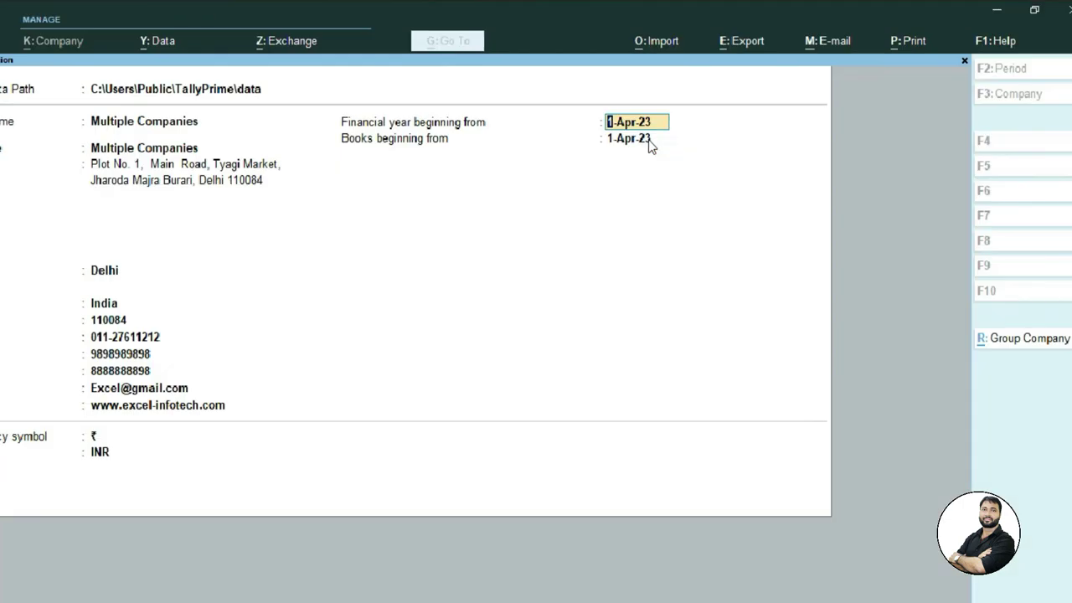
# Keep 1-Apr-23 for financial year and books beginning, rupee as currency, and create the company
pyautogui.press('Return')
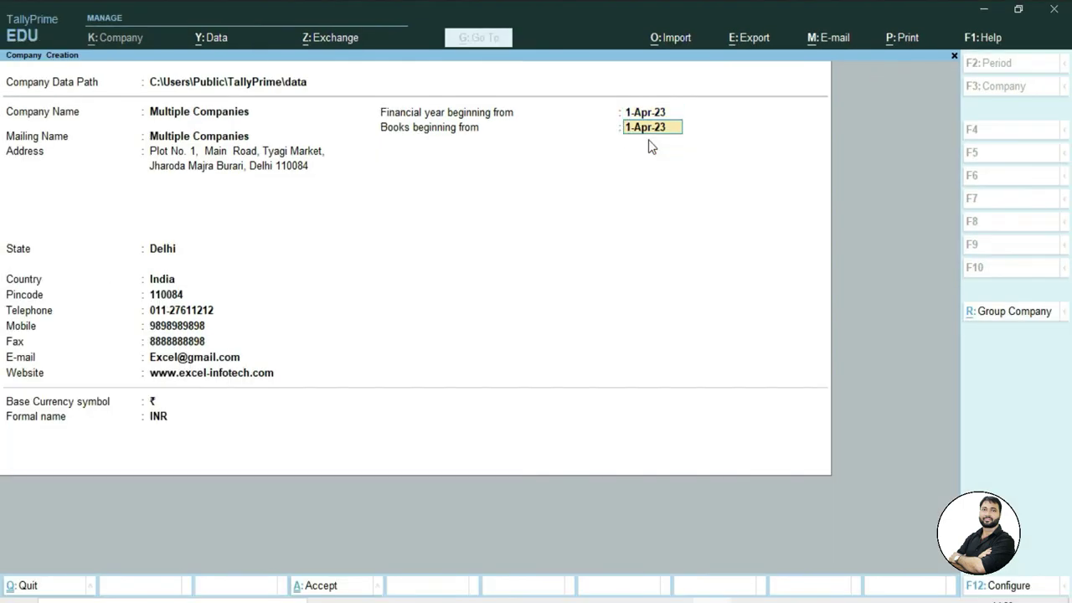
pyautogui.press('Return')
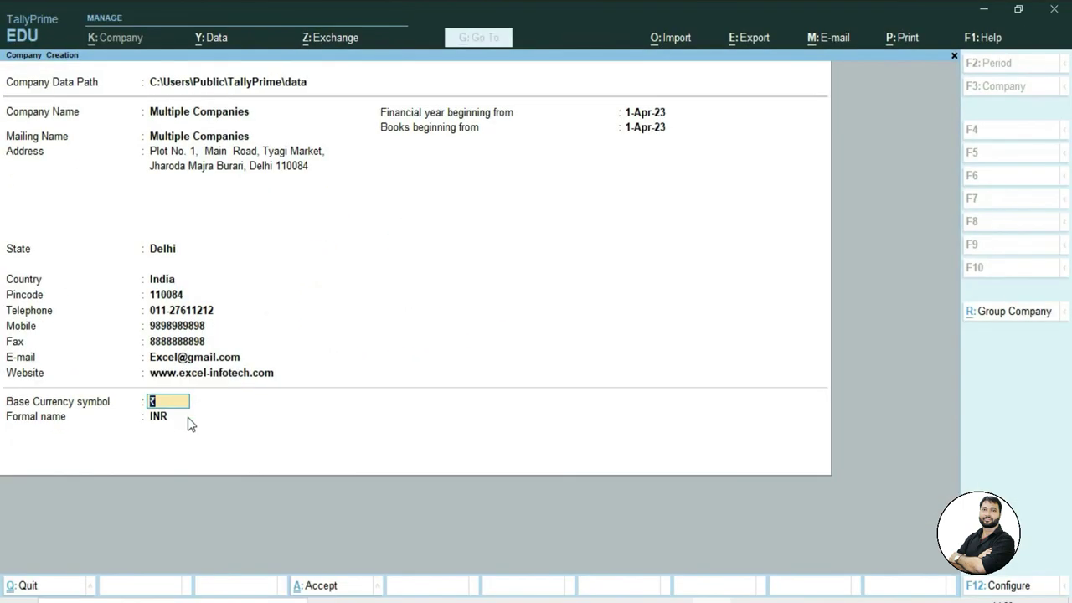
pyautogui.press('Return')
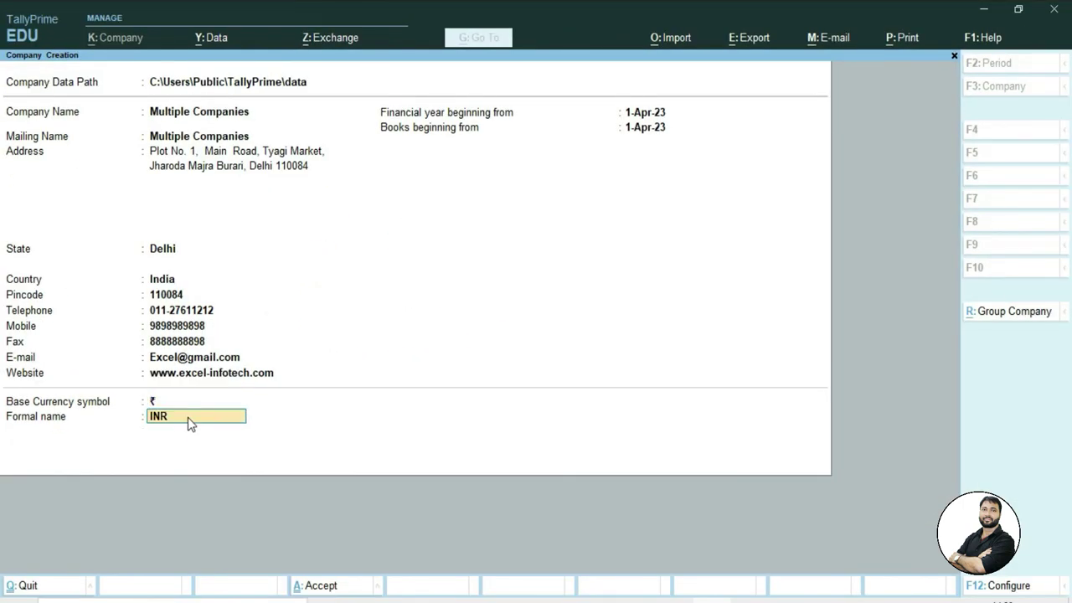
pyautogui.press('Return')
pyautogui.press('Return')
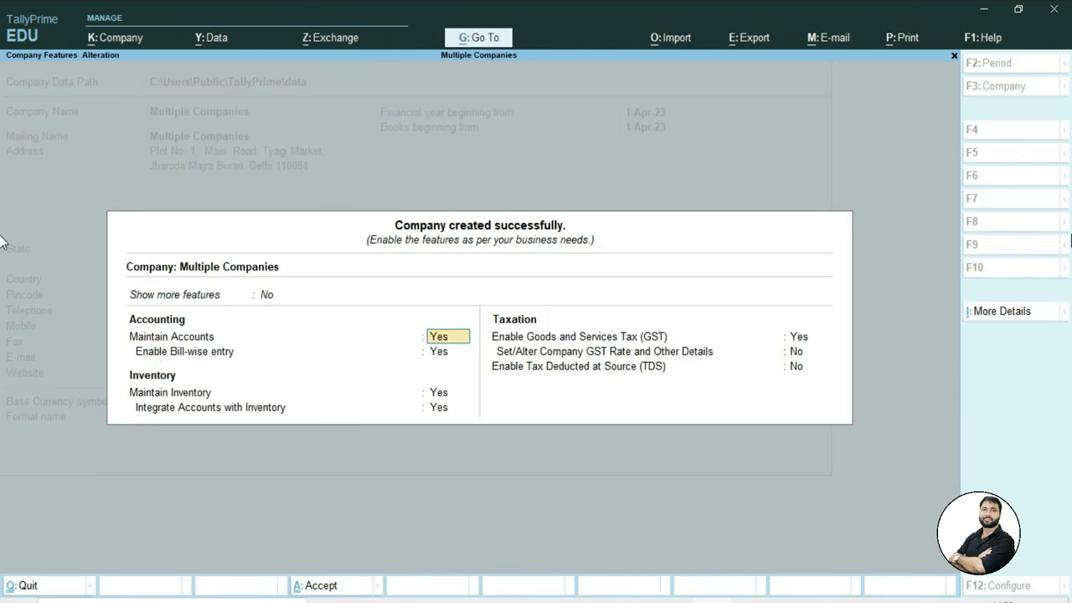
# Show more features and keep GST enabled to reach the Delhi GST Details
pyautogui.press('BackSpace')
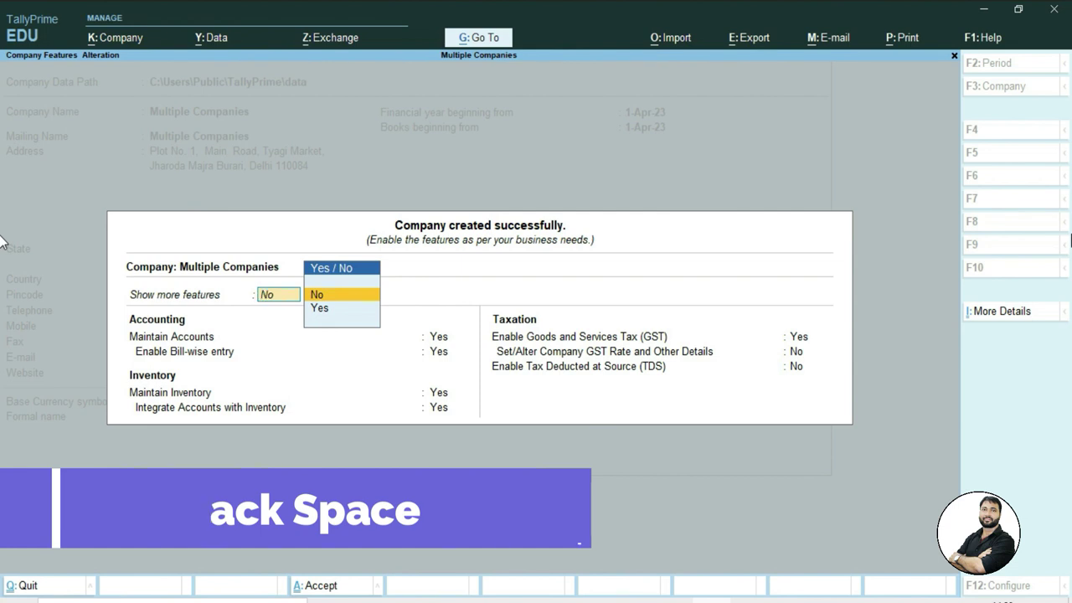
pyautogui.press('Down')
pyautogui.press('Return')
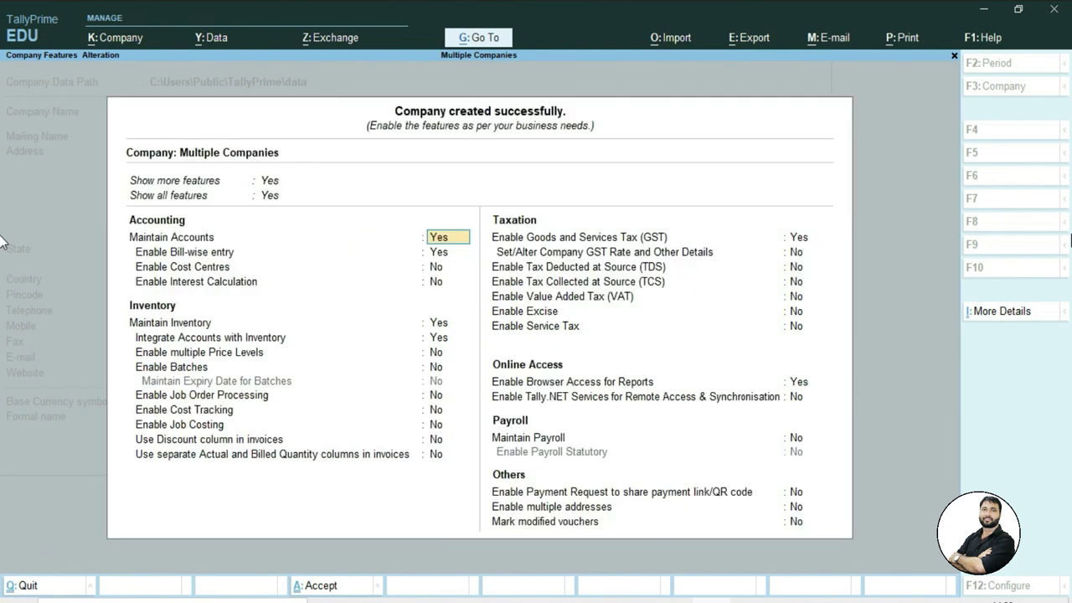
pyautogui.press('Down')
pyautogui.press('Down')
pyautogui.press('Down')
pyautogui.press('Down')
pyautogui.press('Down')
pyautogui.press('Down')
pyautogui.press('Down')
pyautogui.press('Down')
pyautogui.press('Down')
pyautogui.press('Down')
pyautogui.press('Down')
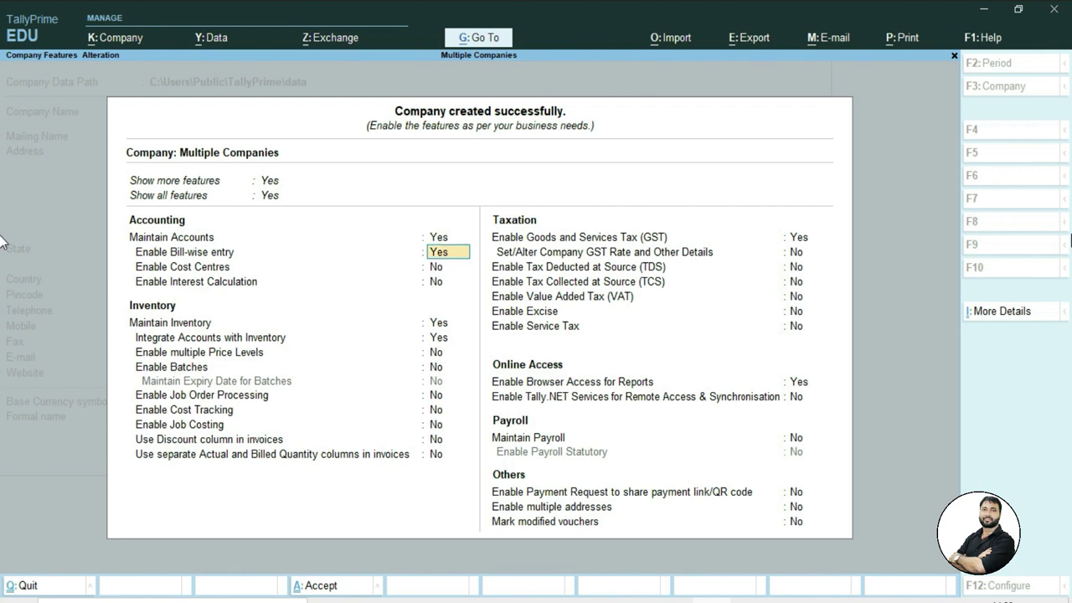
pyautogui.press('Down')
pyautogui.press('Down')
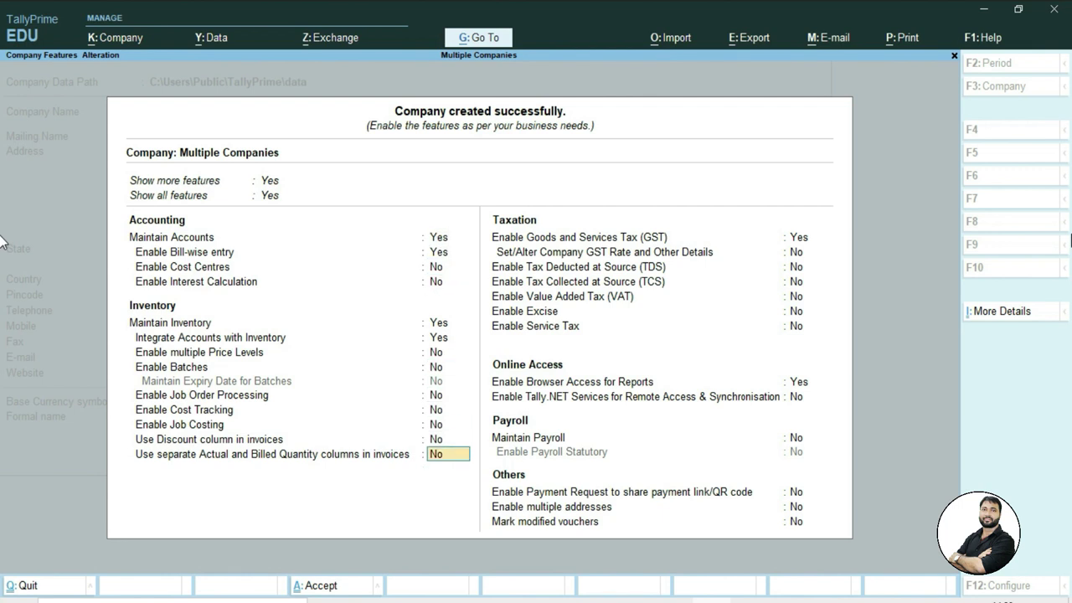
pyautogui.press('Return')
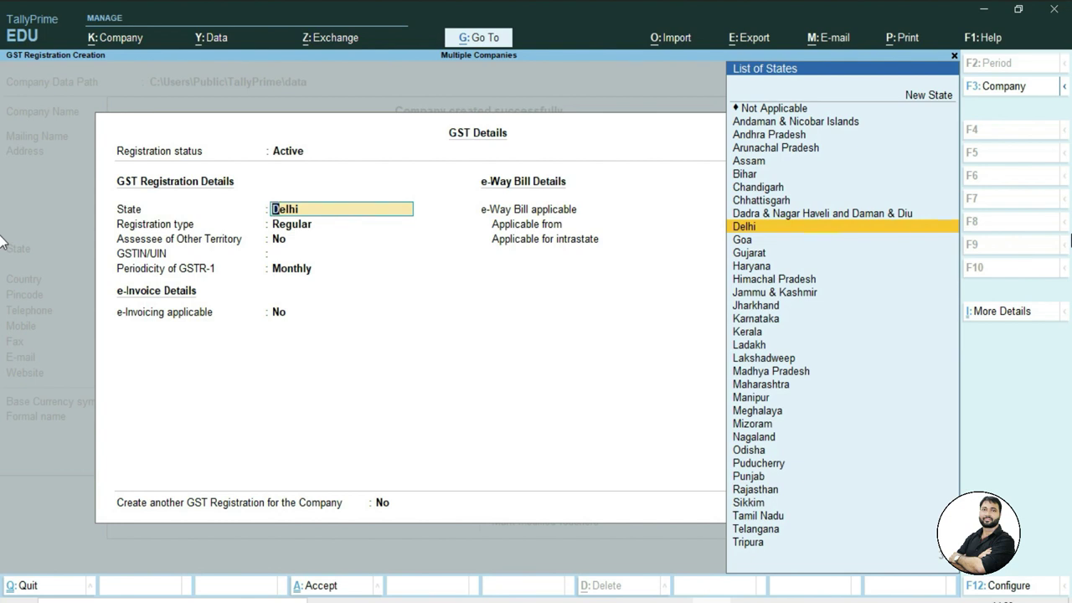
# Register GST in Delhi as Regular, not other territory, and paste the company's GSTIN
pyautogui.press('Return')
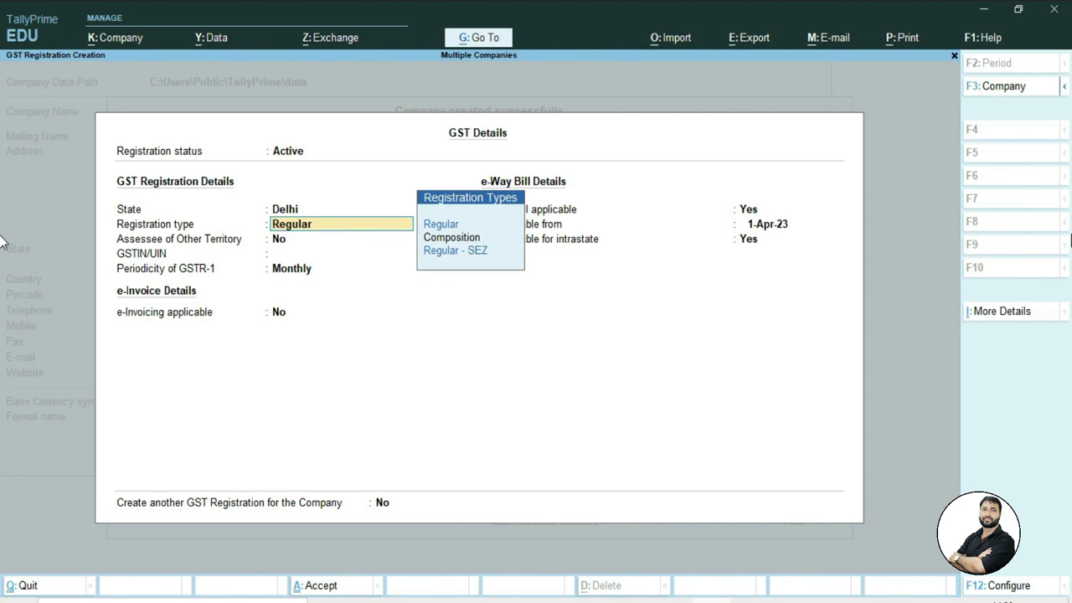
pyautogui.press('Down')
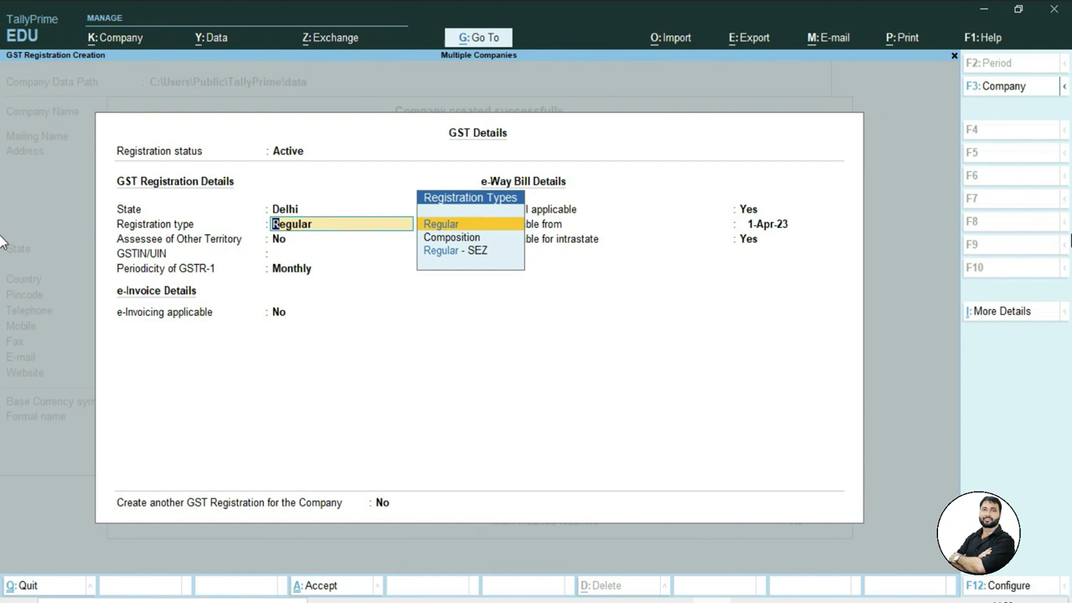
pyautogui.press('Return')
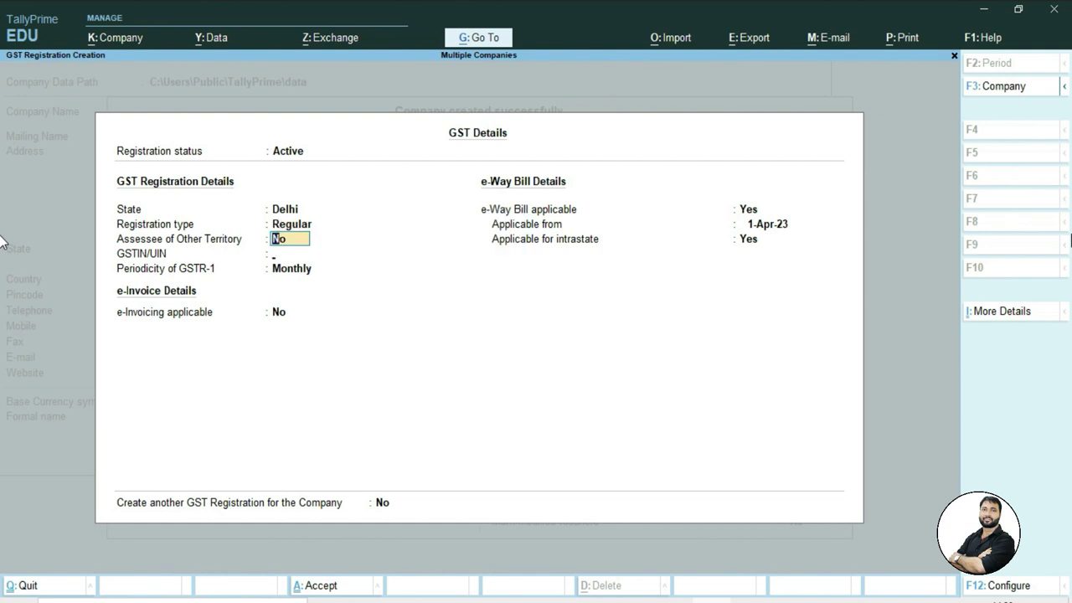
pyautogui.press('Return')
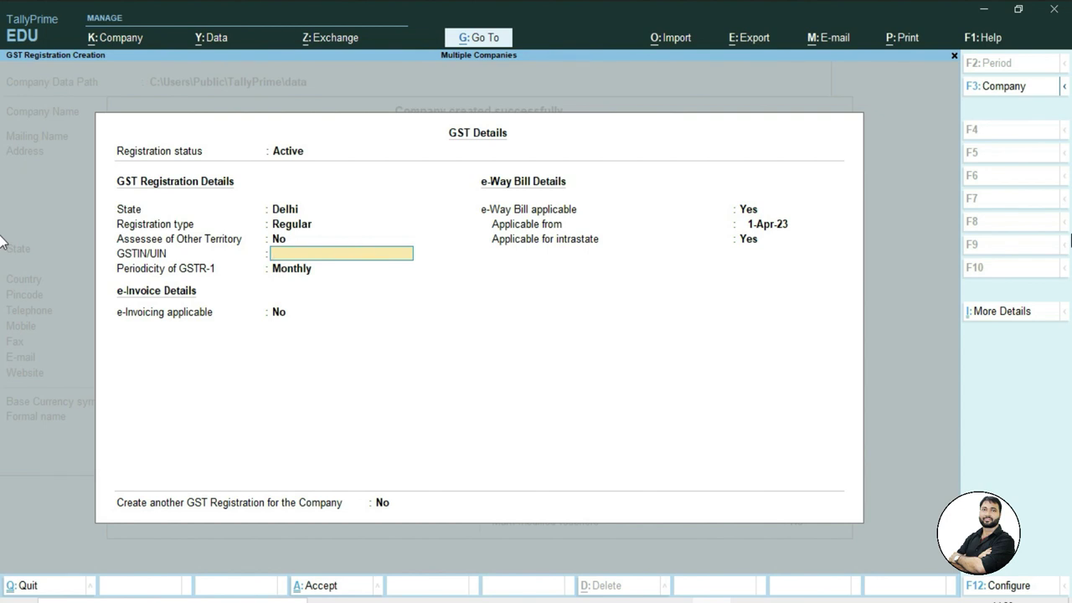
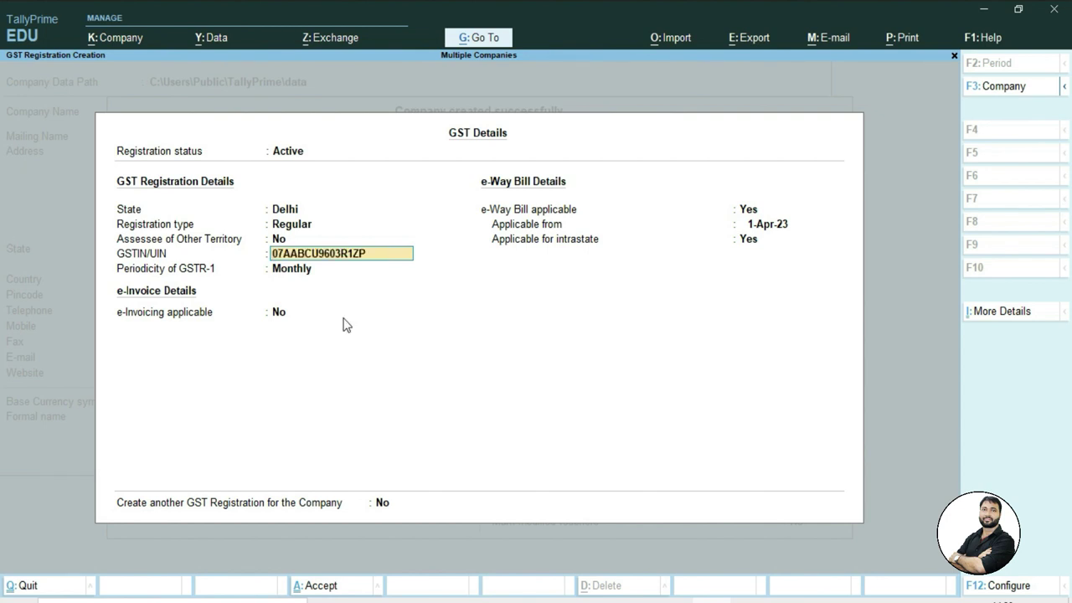
pyautogui.press('Return')
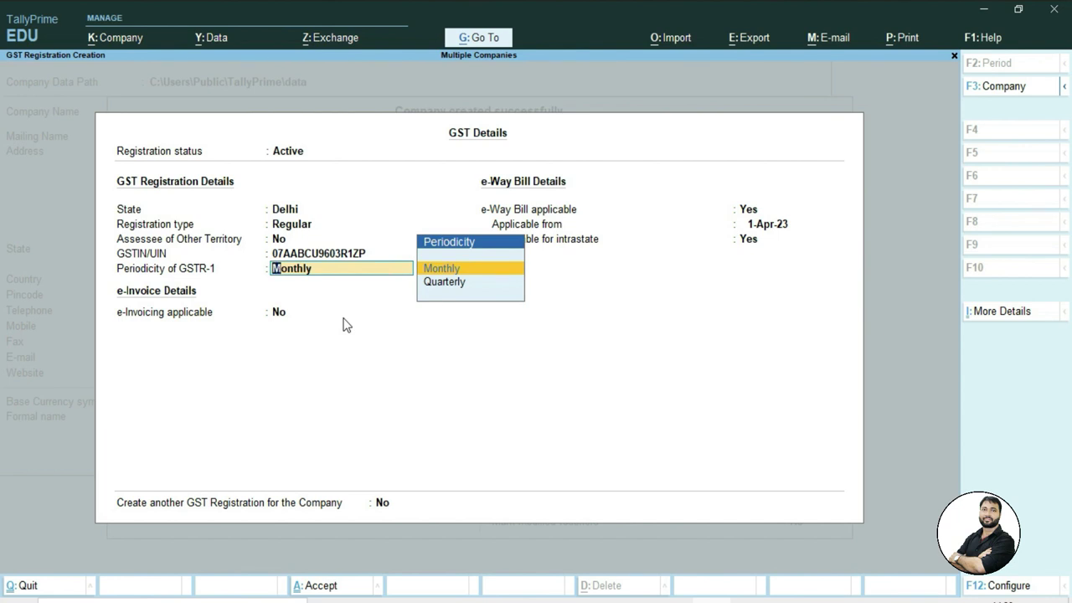
# Keep Monthly GSTR-1 and e-Way Bill from 1-Apr-23, including intrastate
pyautogui.press('Return')
pyautogui.press('Return')
pyautogui.press('Return')
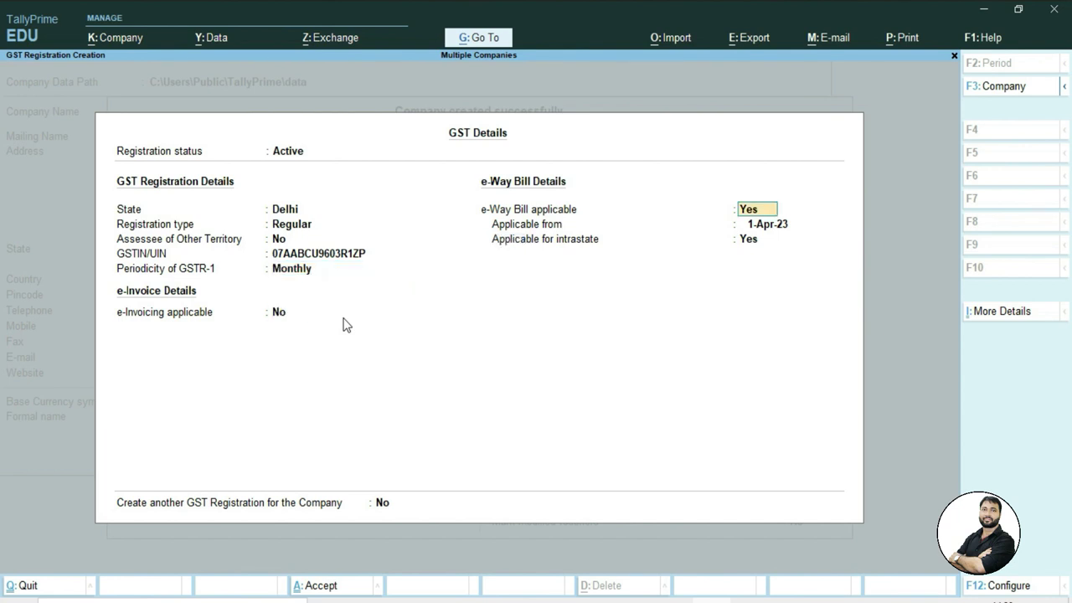
pyautogui.press('Return')
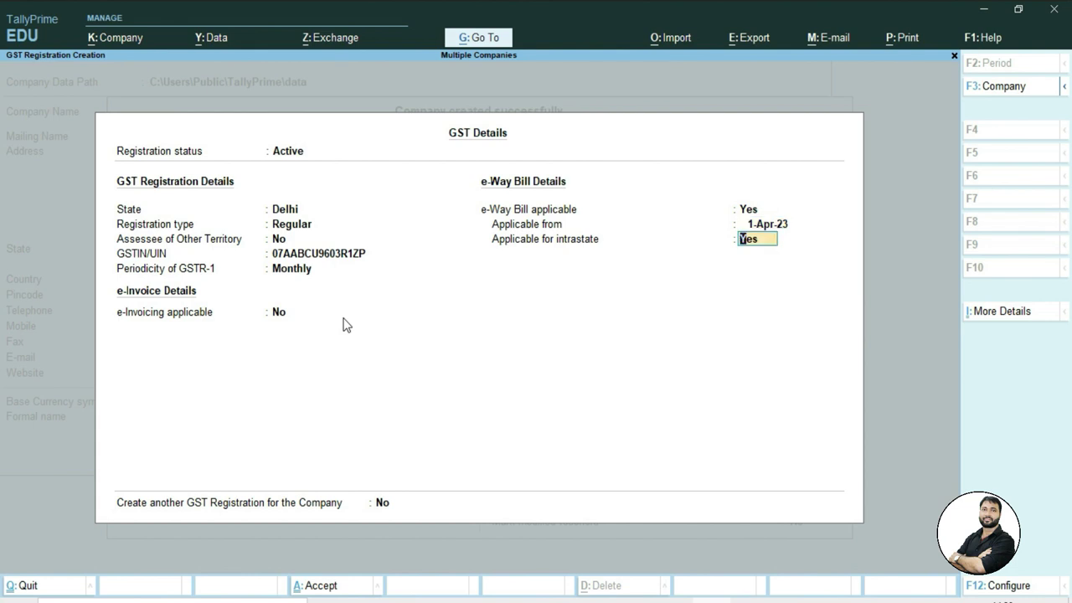
pyautogui.press('Return')
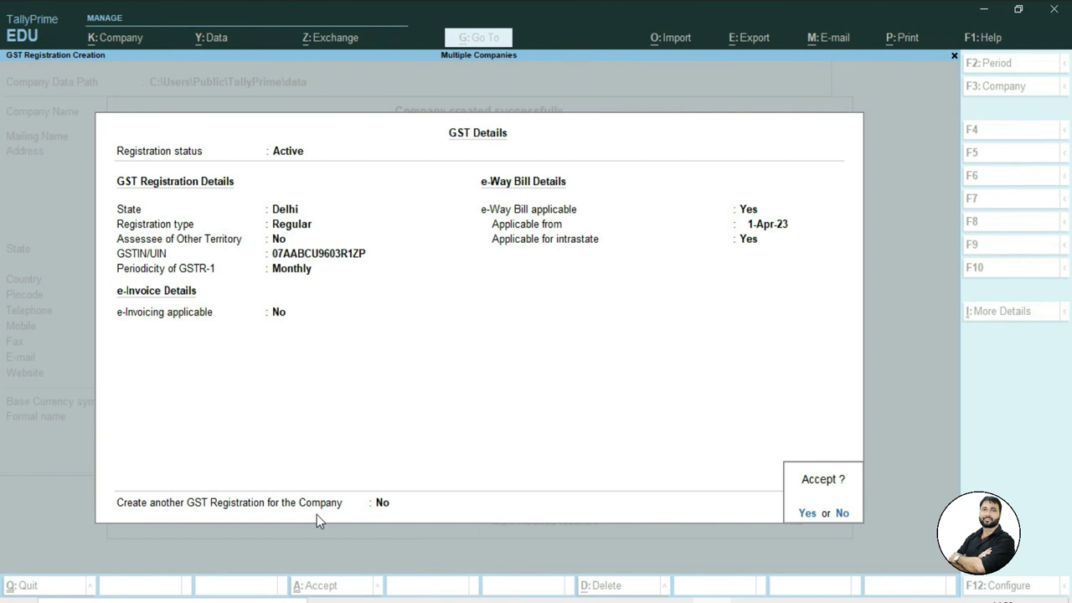
# Accept the Delhi GST details and set Enable multiple addresses to Yes
pyautogui.press('Return')
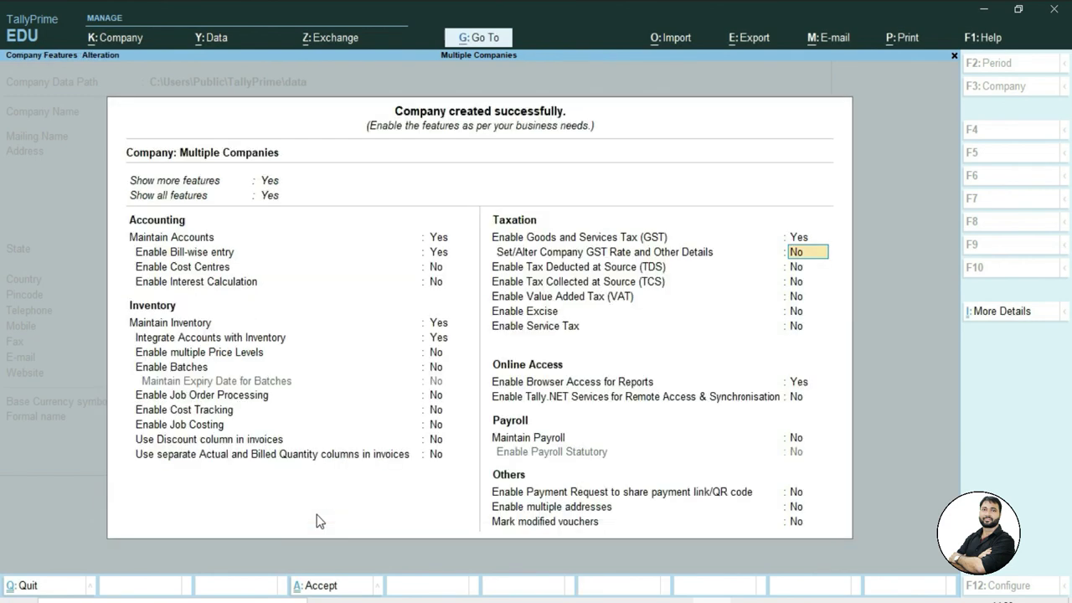
pyautogui.press('Return')
pyautogui.press('Return')
pyautogui.press('Return')
pyautogui.press('Return')
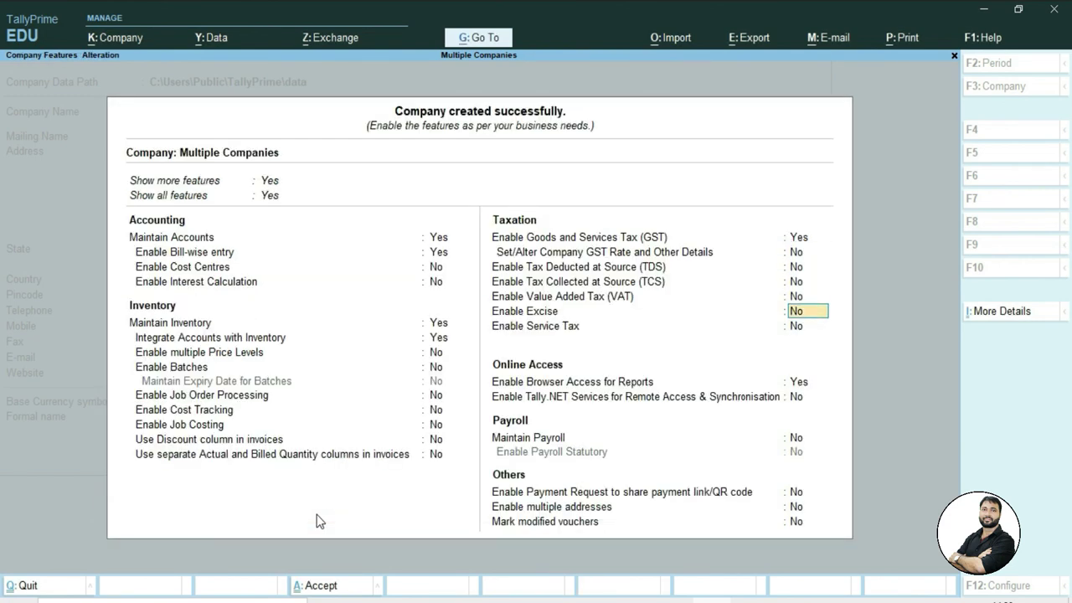
pyautogui.press('Return')
pyautogui.press('Return')
pyautogui.press('Return')
pyautogui.press('Return')
pyautogui.press('Return')
pyautogui.press('Return')
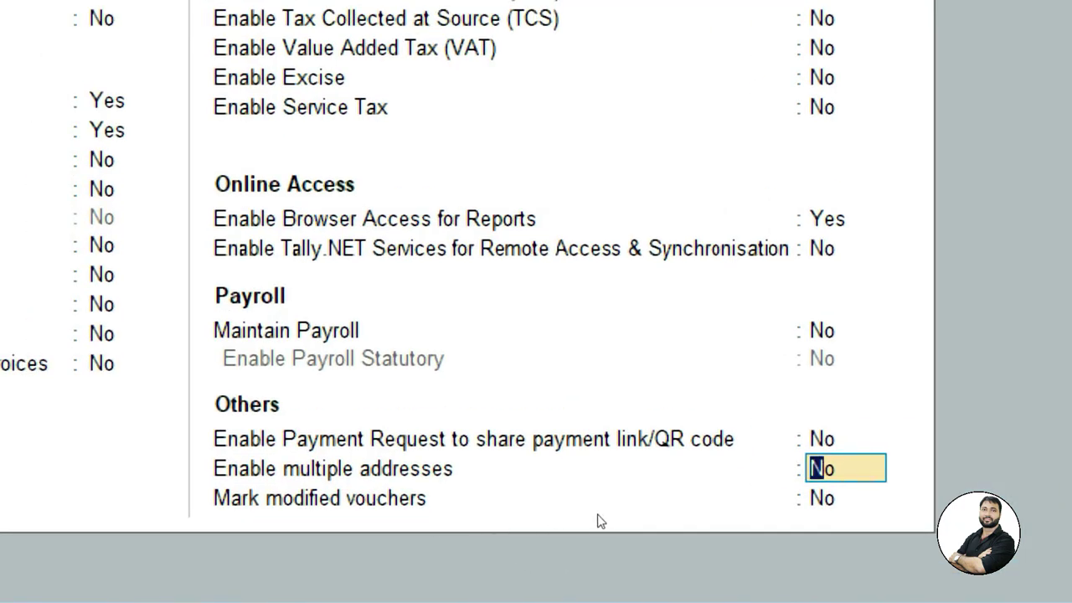
pyautogui.write('y')
pyautogui.press('Return')
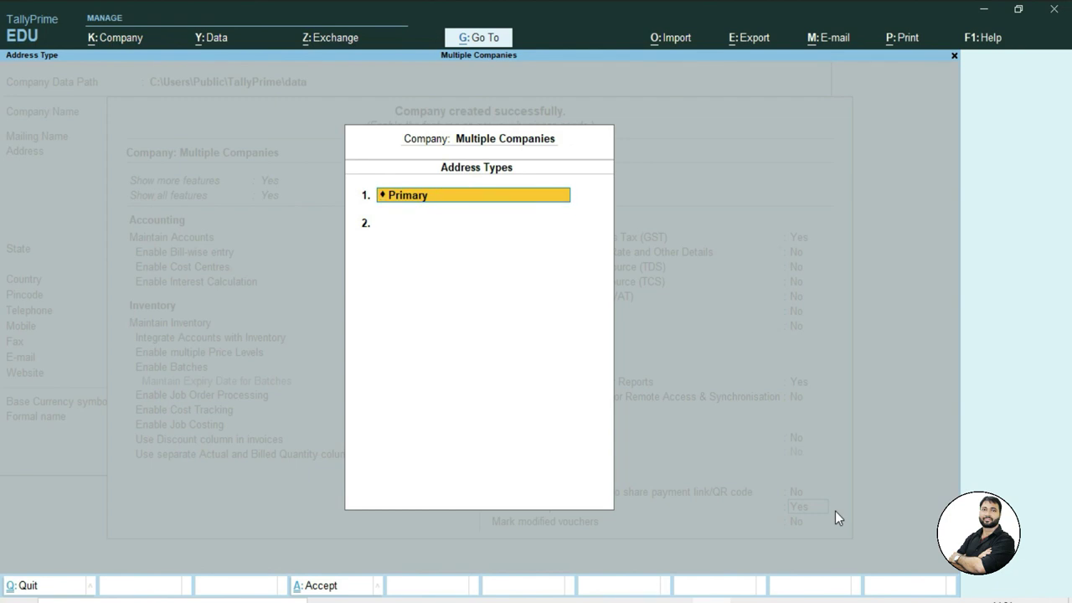
pyautogui.press('Return')
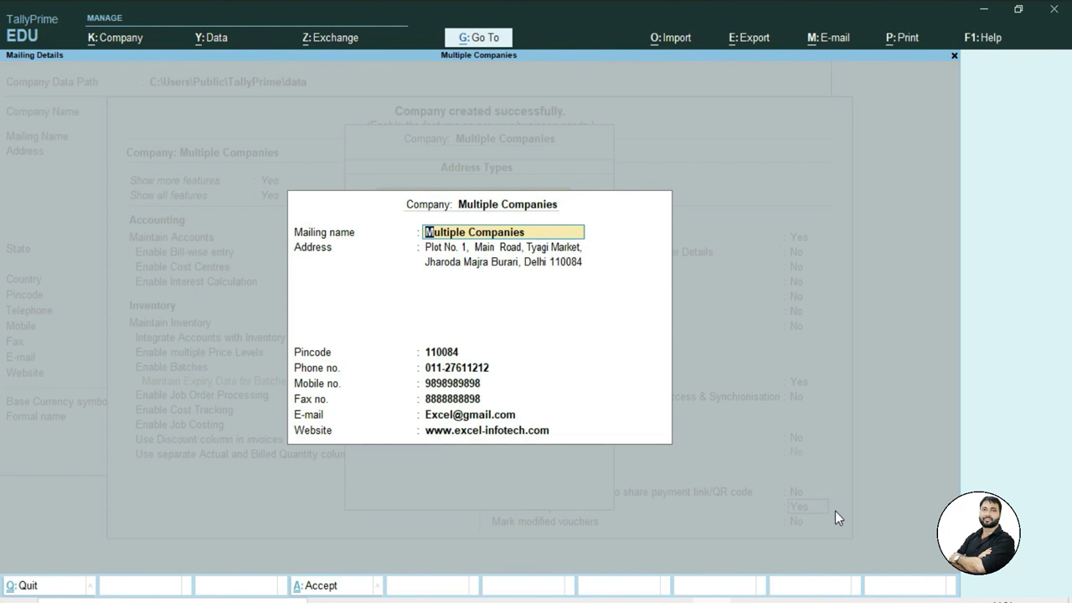
pyautogui.press('Down')
pyautogui.press('Down')
pyautogui.press('Down')
pyautogui.press('Down')
pyautogui.press('Down')
pyautogui.press('Down')
pyautogui.press('Down')
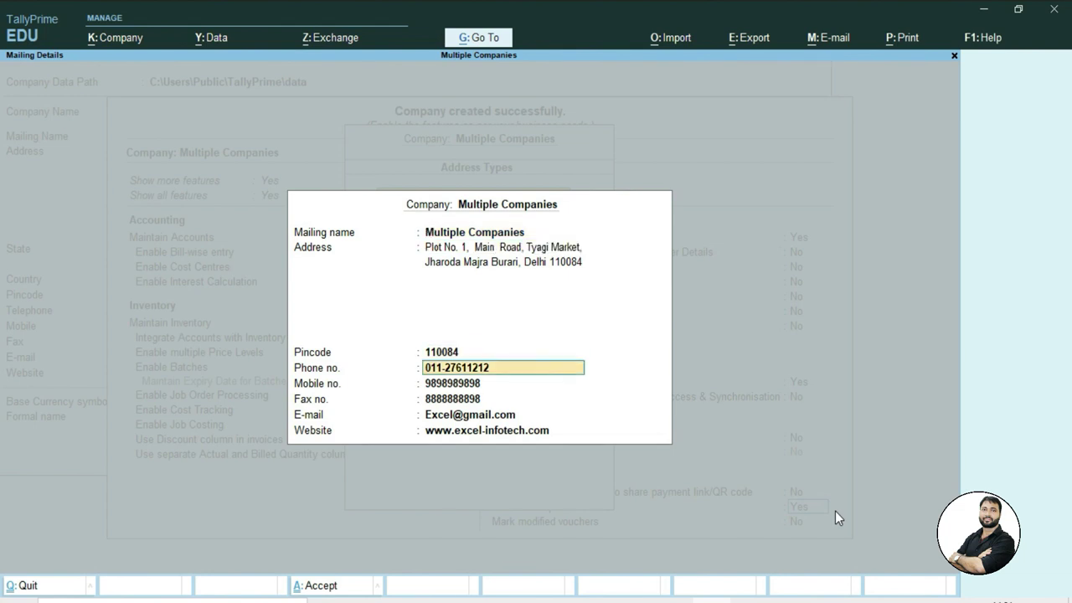
pyautogui.press('Return')
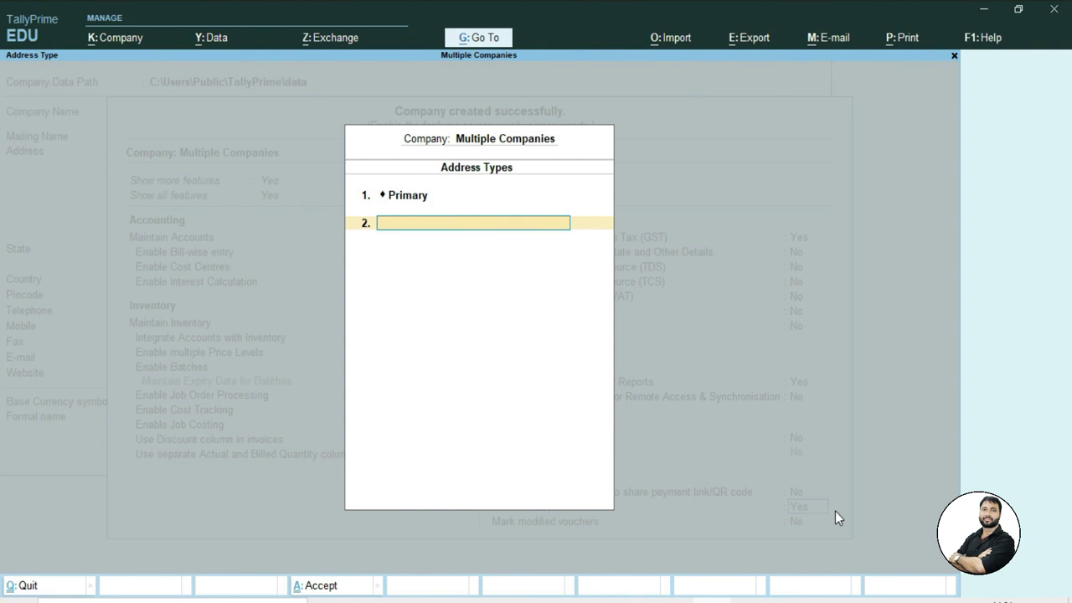
# Add address types Utter Pradesh and Uttrakhand with mailing details, then save the company features
pyautogui.write('Utter Pradesh')
pyautogui.press('Return')
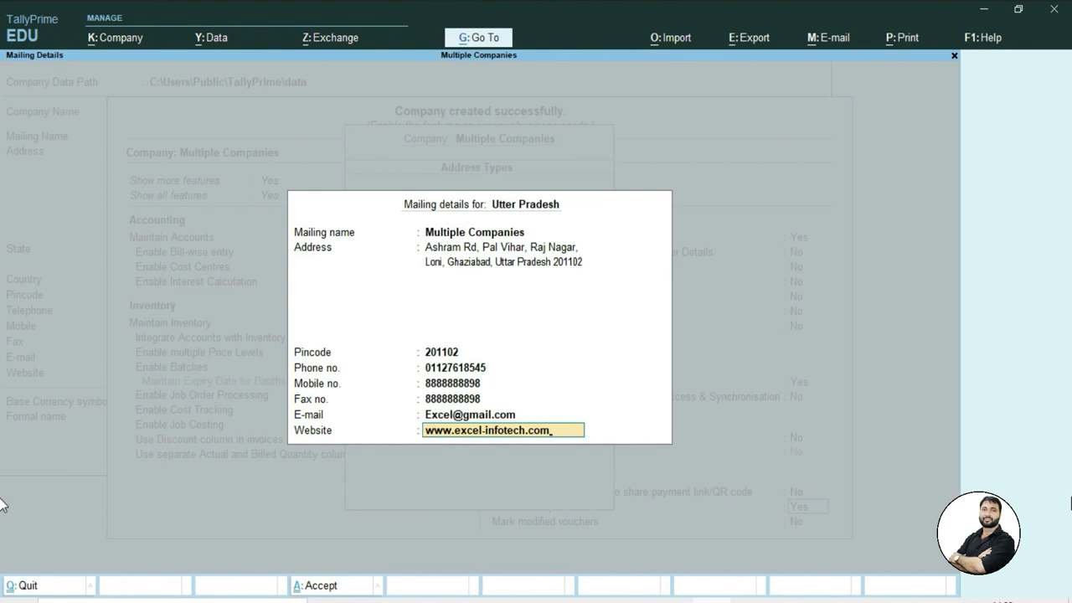
pyautogui.press('Return')
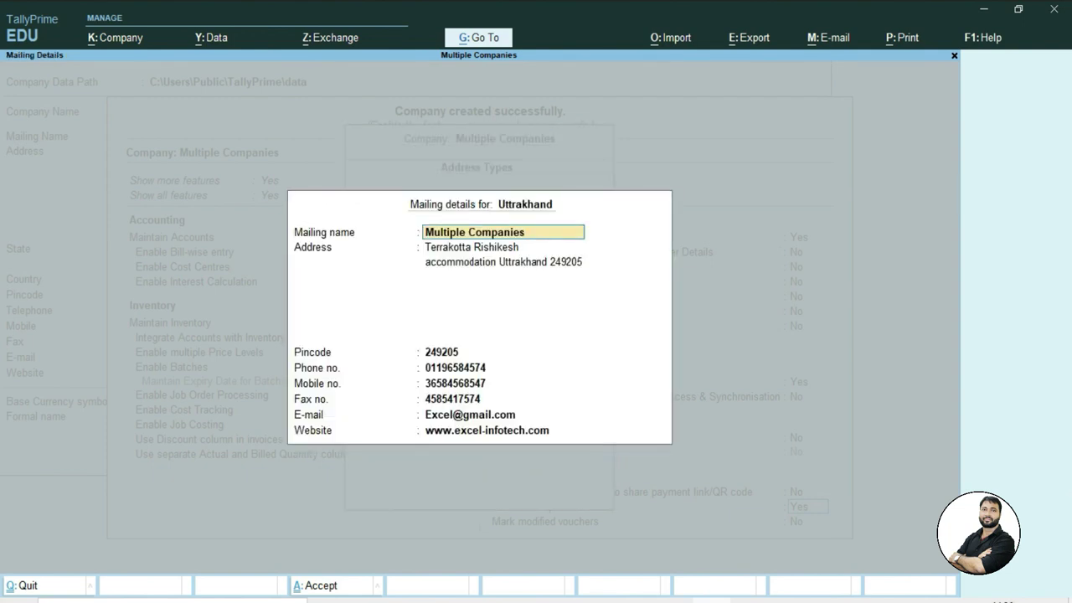
pyautogui.press('Return')
pyautogui.press('Return')
pyautogui.press('Return')
pyautogui.press('Return')
pyautogui.press('Return')
pyautogui.press('Return')
pyautogui.press('Return')
pyautogui.press('Return')
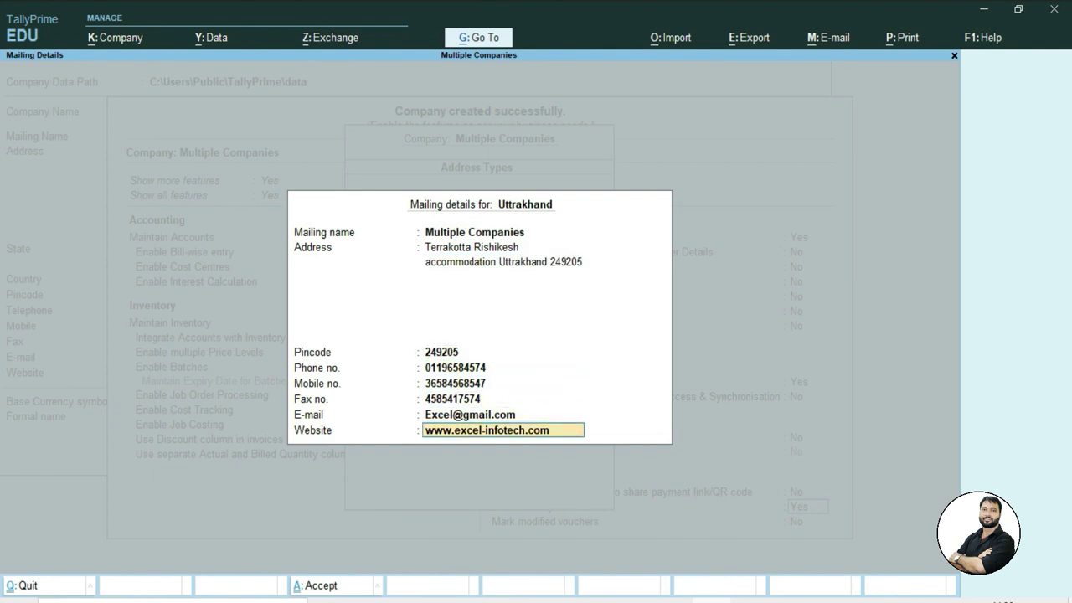
pyautogui.press('Return')
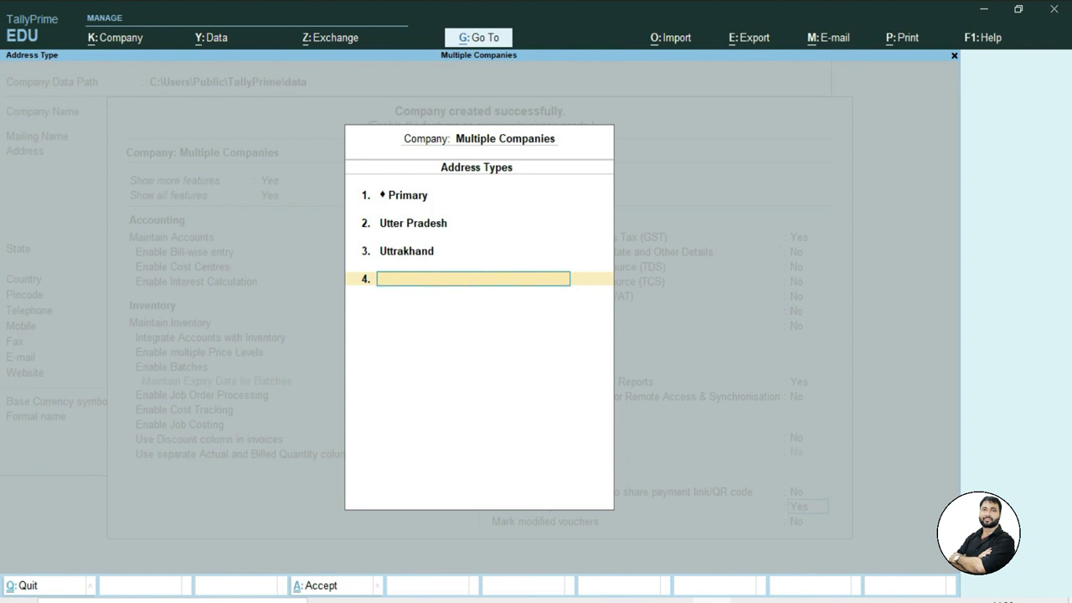
pyautogui.press('Return')
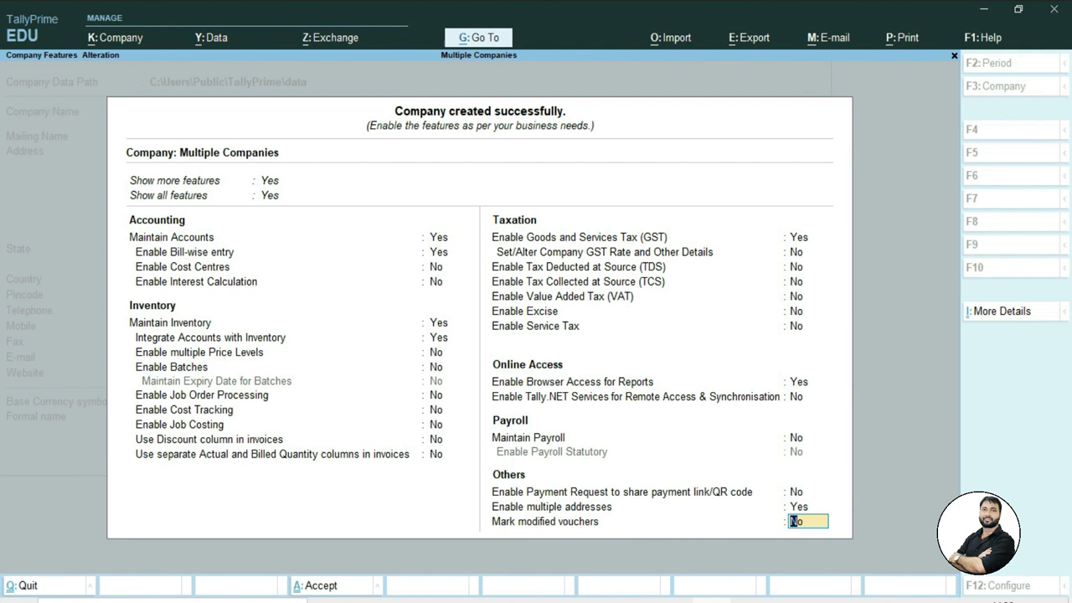
pyautogui.press('Return')
pyautogui.press('Return')
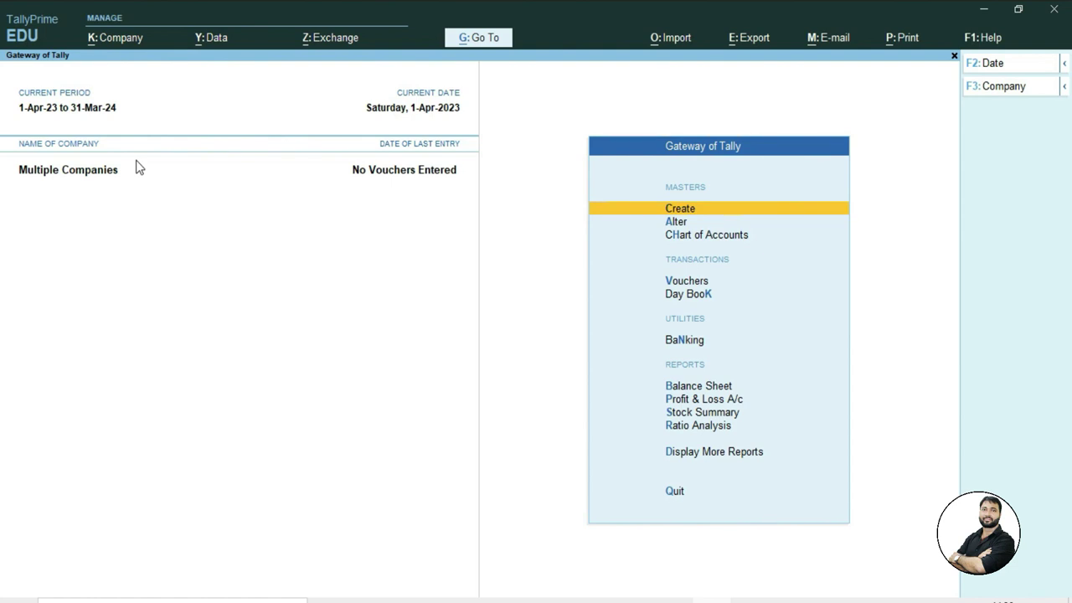
# Reopen Multiple Companies' Features via Alt+K and move down to the GST setting
pyautogui.click(108, 42)
pyautogui.click(390, 239)
pyautogui.hotkey('alt', 'k')
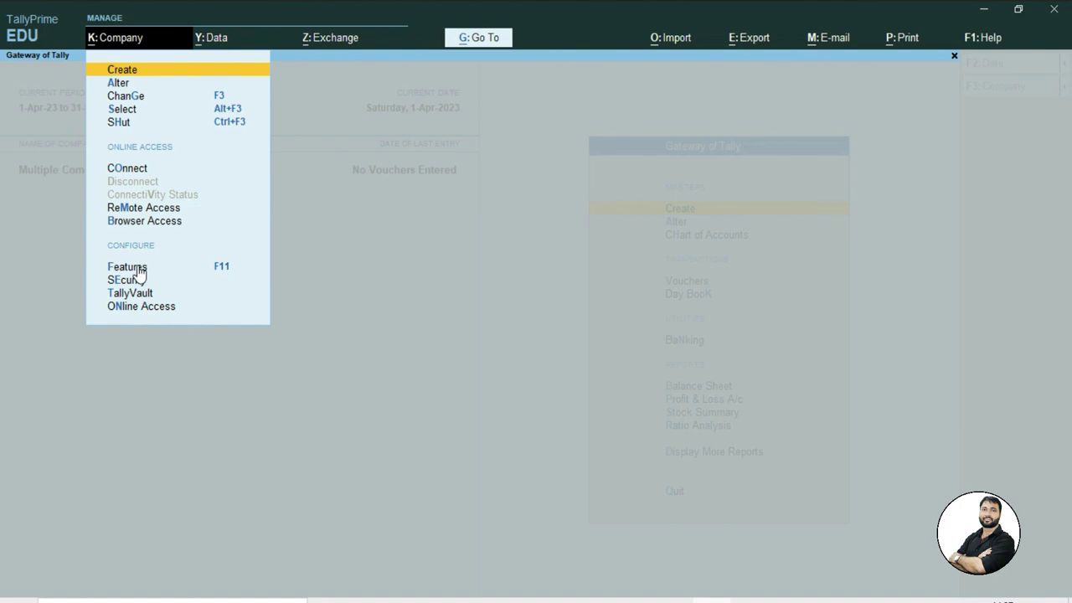
pyautogui.click(128, 266)
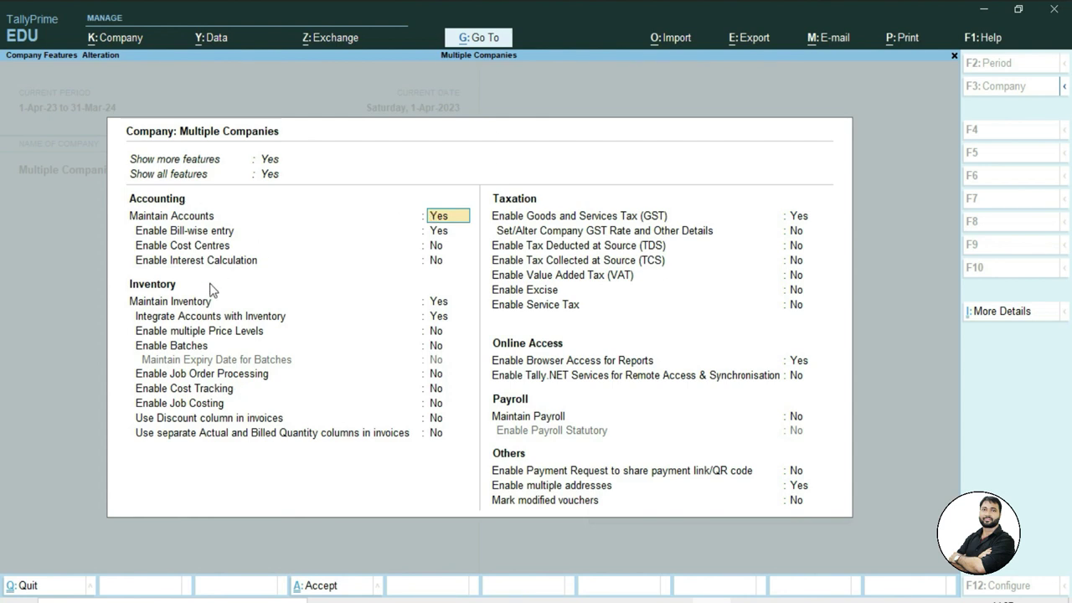
pyautogui.press('Return')
pyautogui.press('Return')
pyautogui.press('Return')
pyautogui.press('Return')
pyautogui.press('Return')
pyautogui.press('Return')
pyautogui.press('Return')
pyautogui.press('Return')
pyautogui.press('Return')
pyautogui.press('Return')
pyautogui.press('Return')
pyautogui.press('Return')
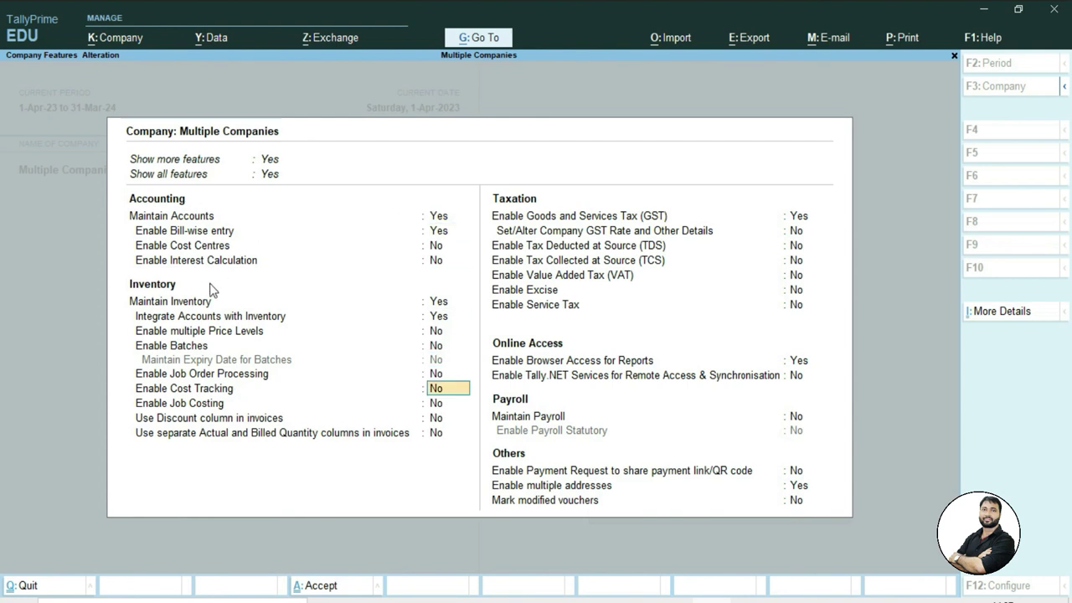
pyautogui.press('Return')
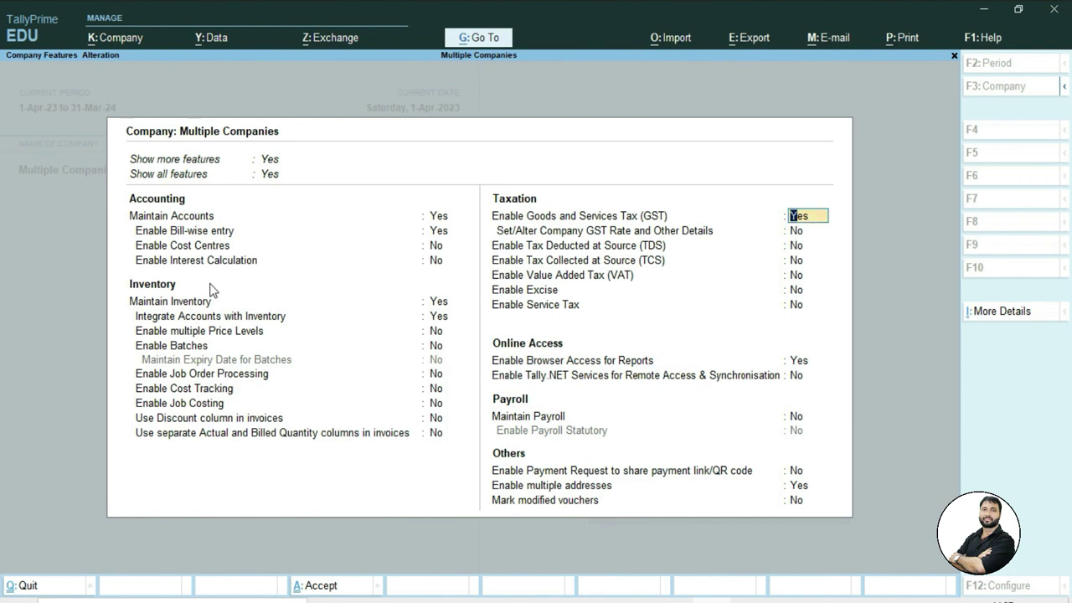
pyautogui.press('Return')
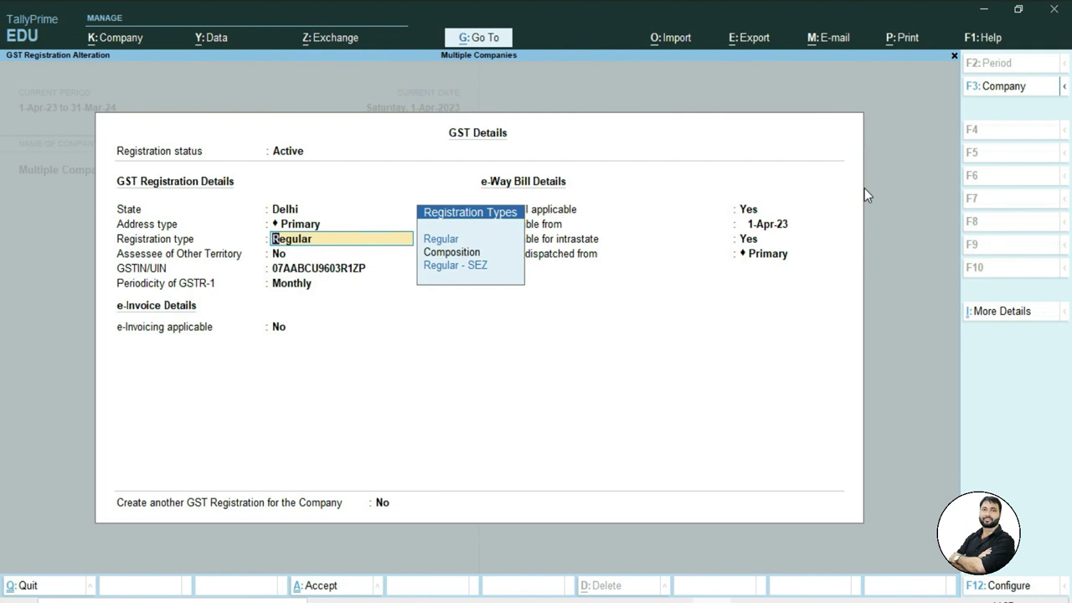
# Set Delhi's goods dispatch address to Primary and choose to create another GST registration
pyautogui.press('Return')
pyautogui.press('Return')
pyautogui.press('Return')
pyautogui.press('Return')
pyautogui.press('Return')
pyautogui.press('Return')
pyautogui.press('Return')
pyautogui.press('Return')
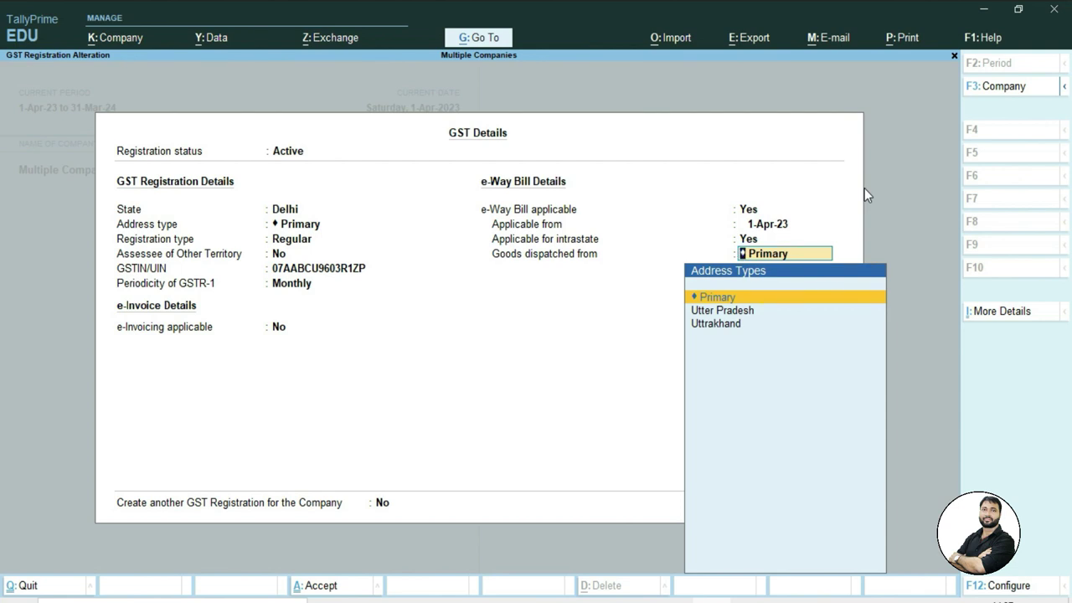
pyautogui.press('Return')
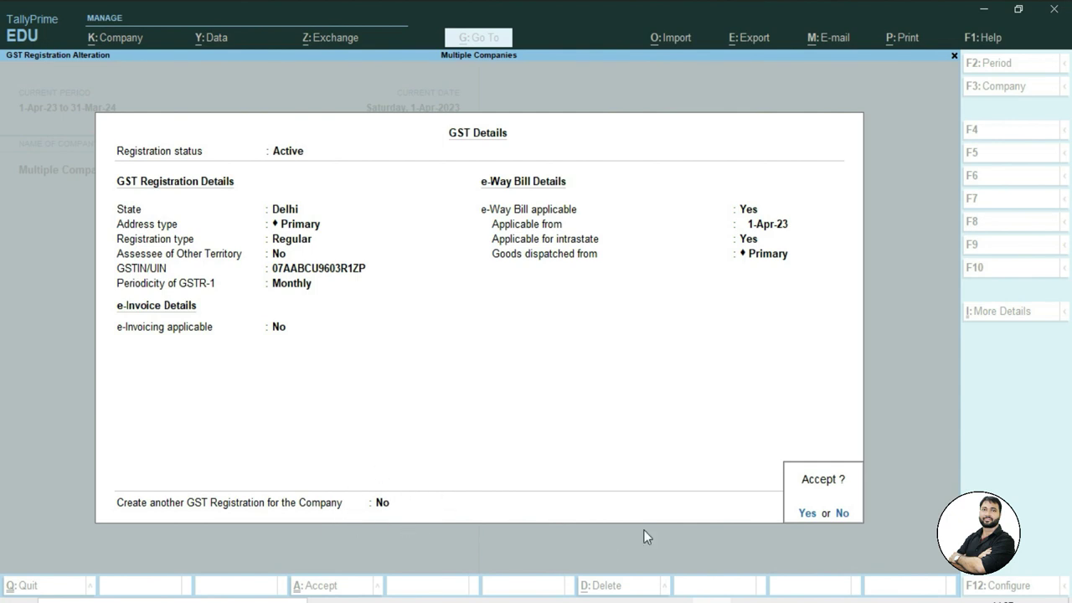
pyautogui.press('BackSpace')
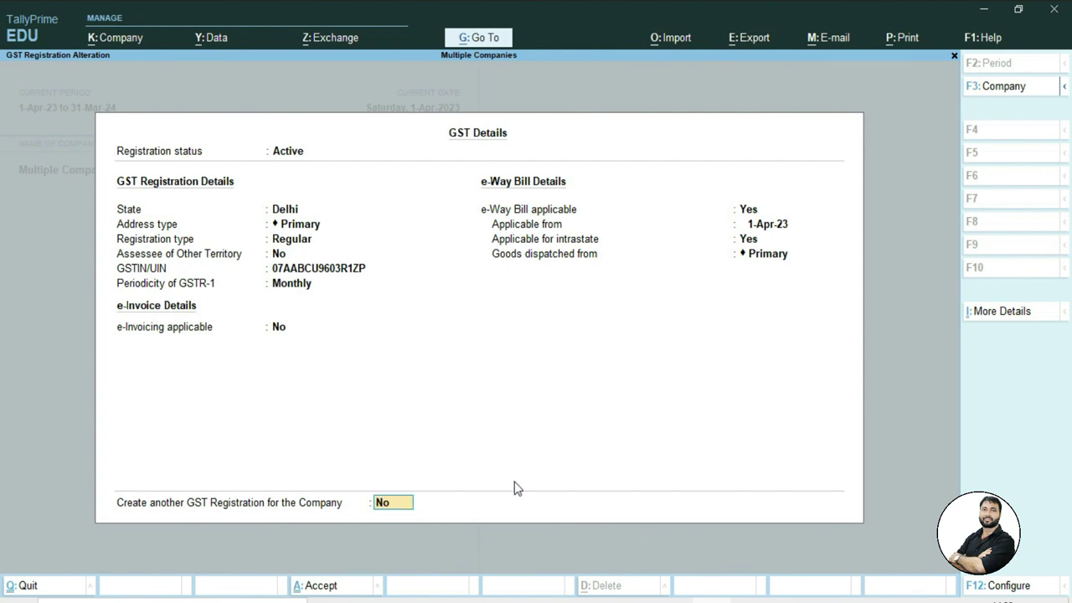
pyautogui.write('y')
pyautogui.press('Return')
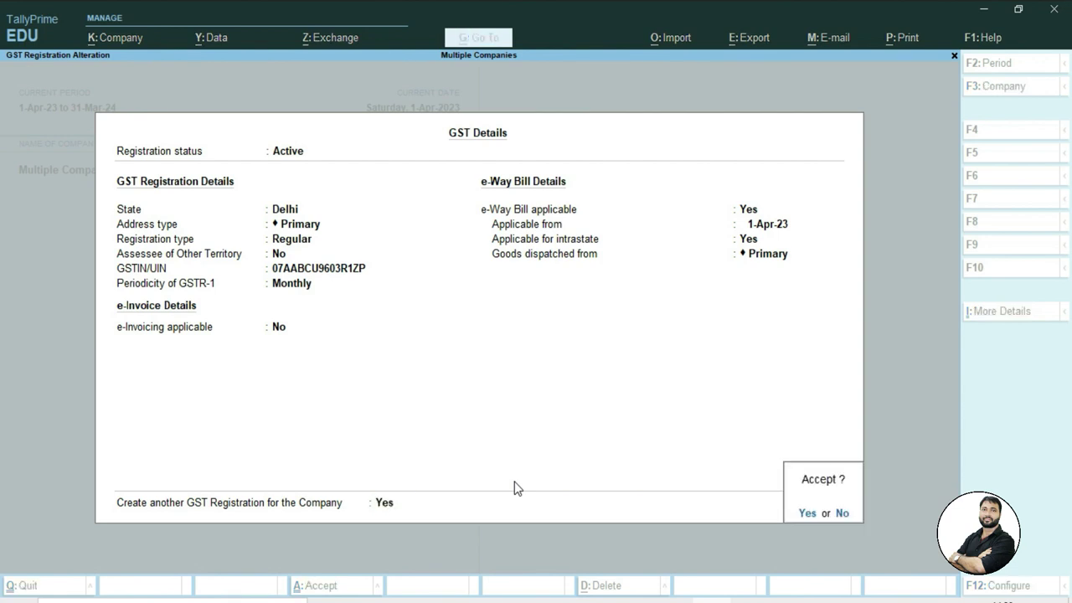
pyautogui.press('Return')
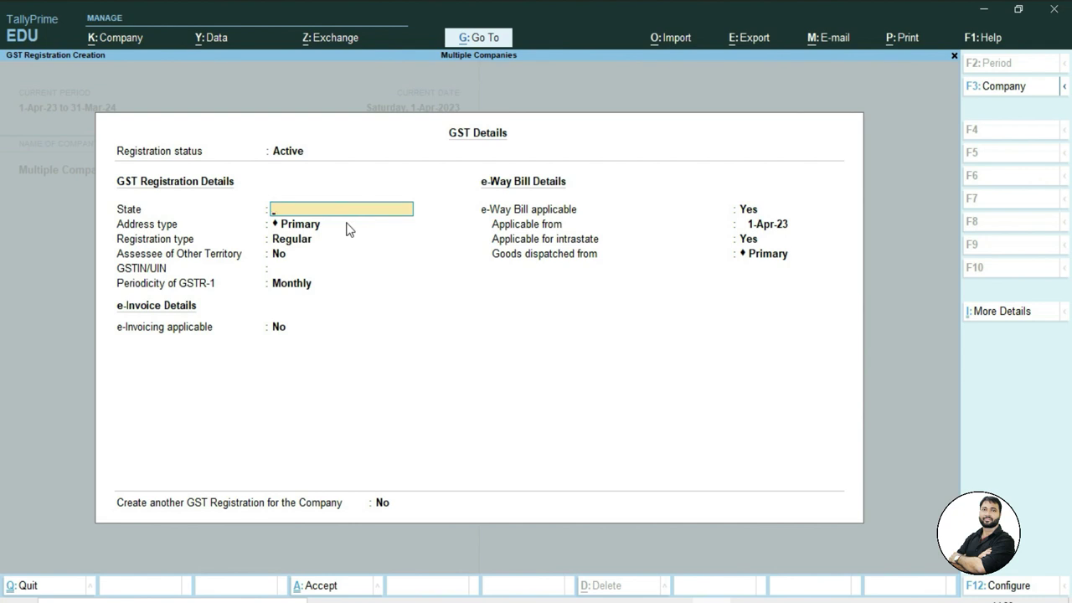
# Register Uttar Pradesh with address type Utter Pradesh, Regular type, and paste its GSTIN
pyautogui.write('Ut')
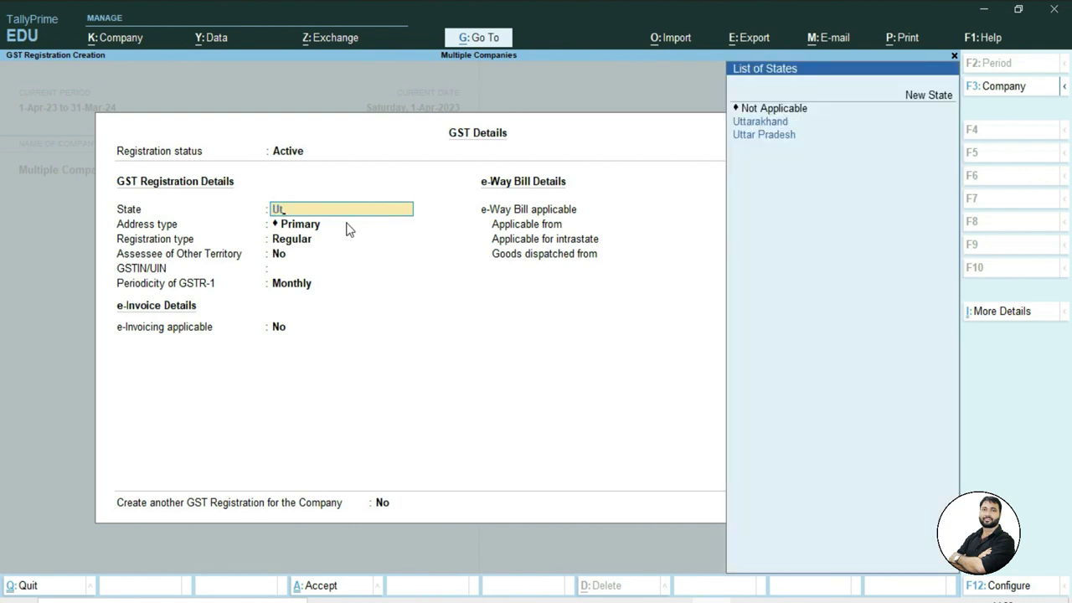
pyautogui.press('Return')
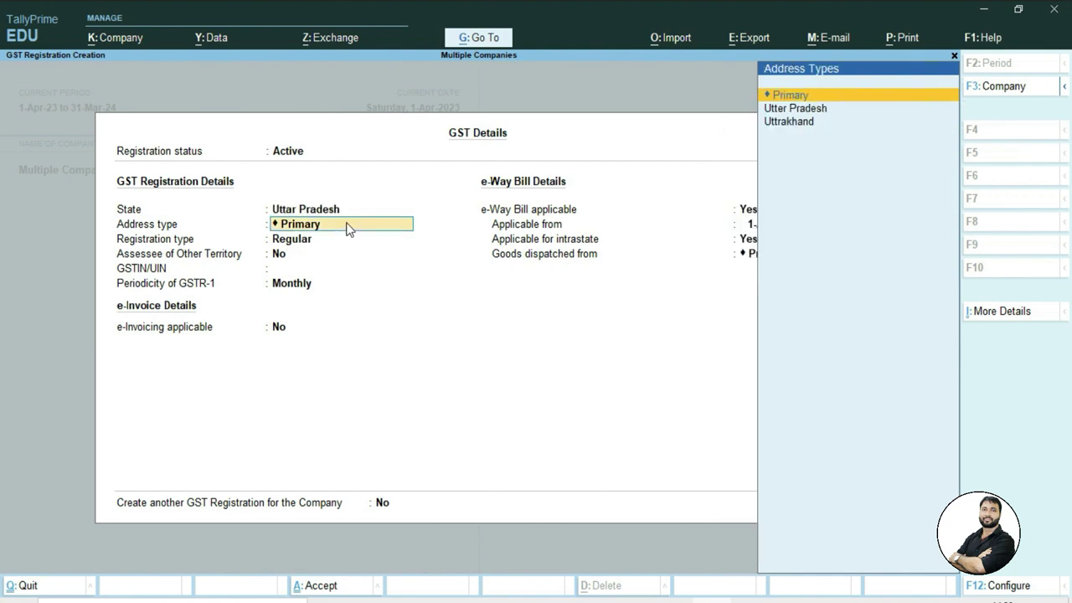
pyautogui.press('Down')
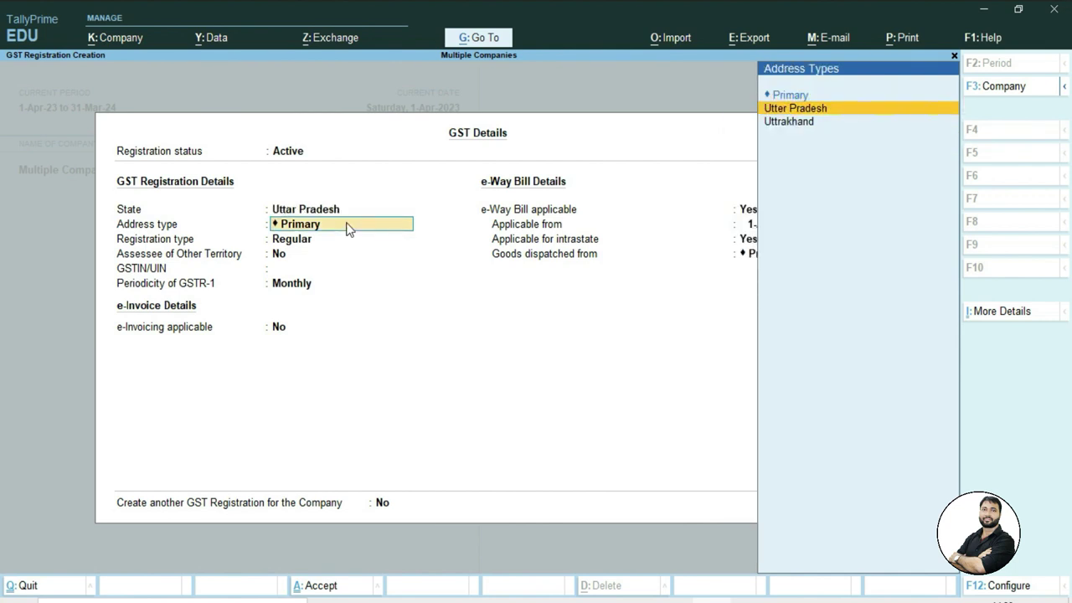
pyautogui.press('Return')
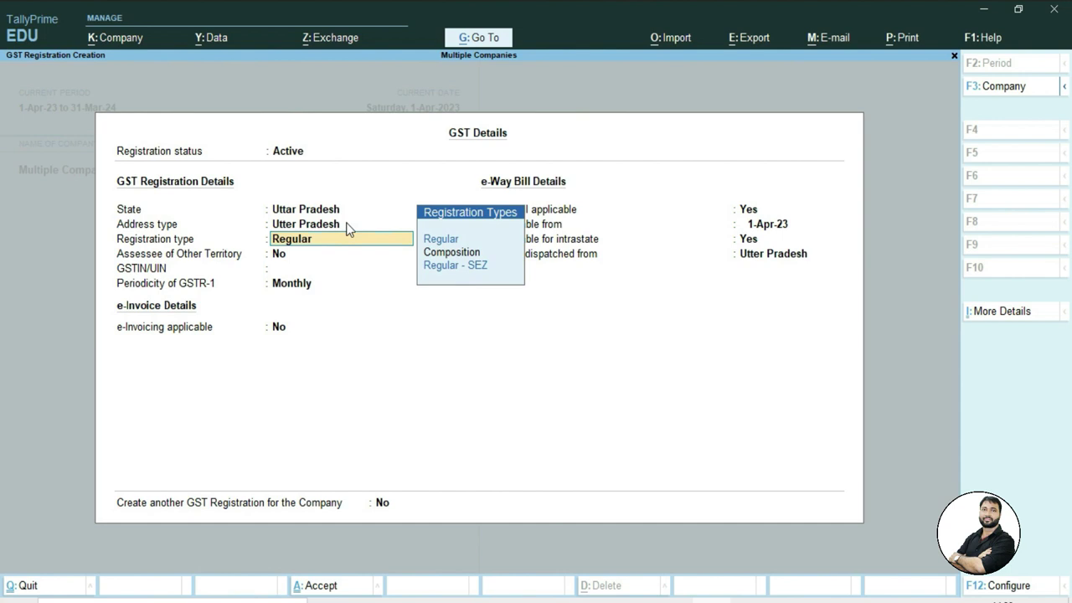
pyautogui.press('Return')
pyautogui.press('Return')
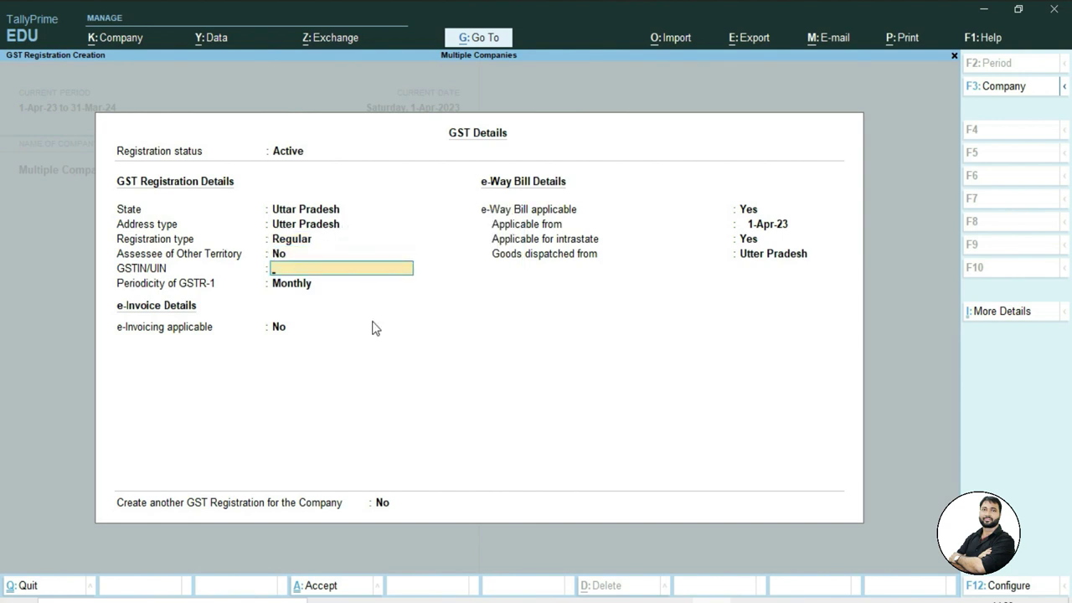
pyautogui.hotkey('ctrl', 'alt', 'v')
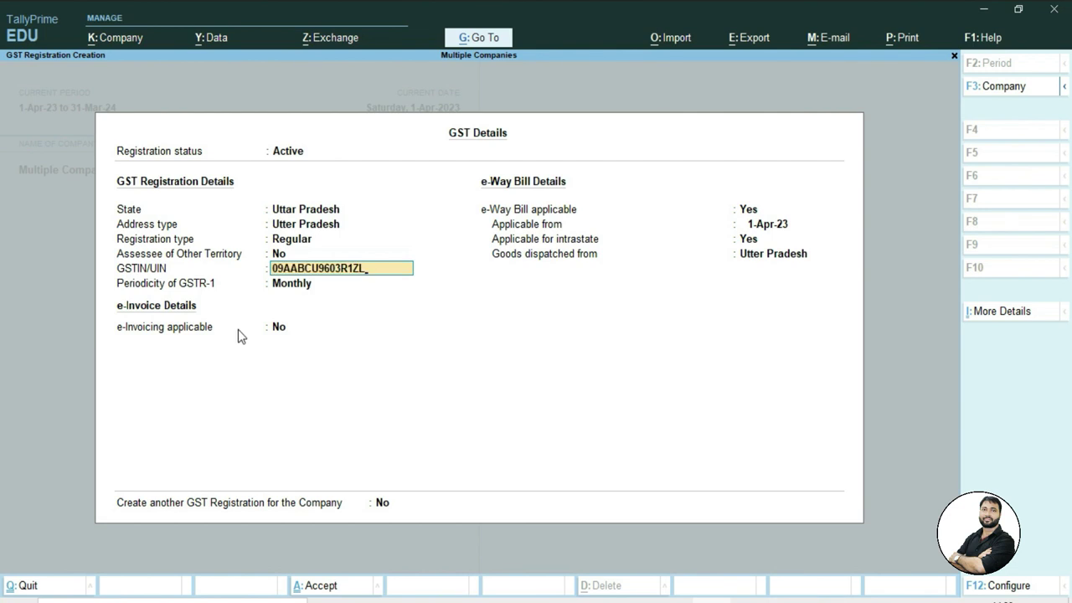
pyautogui.press('Return')
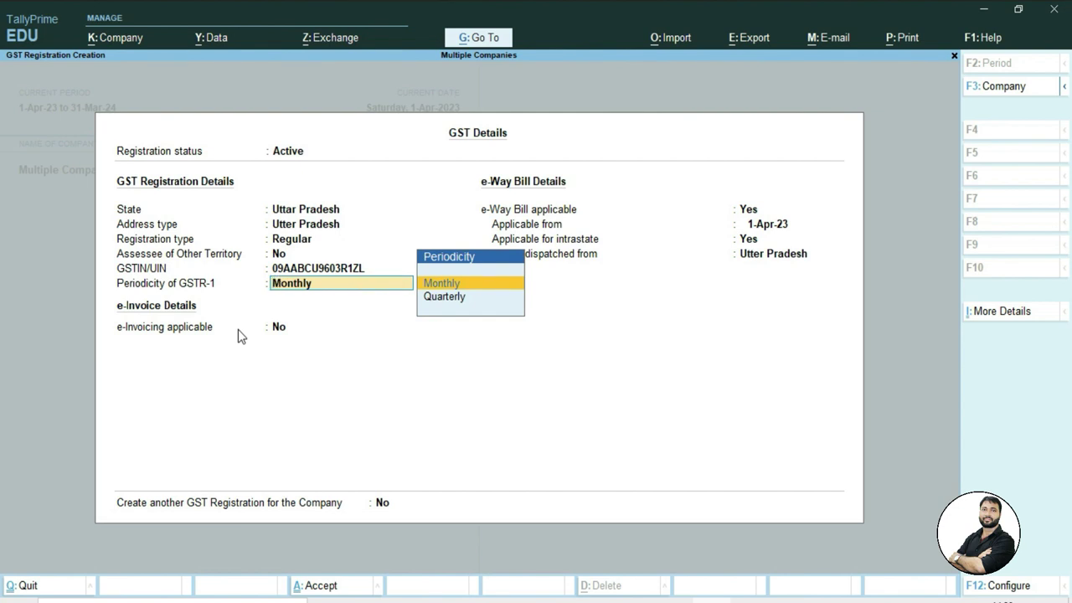
# Keep Monthly GSTR-1, dispatch from Utter Pradesh, set Create another to Yes, and save
pyautogui.press('Return')
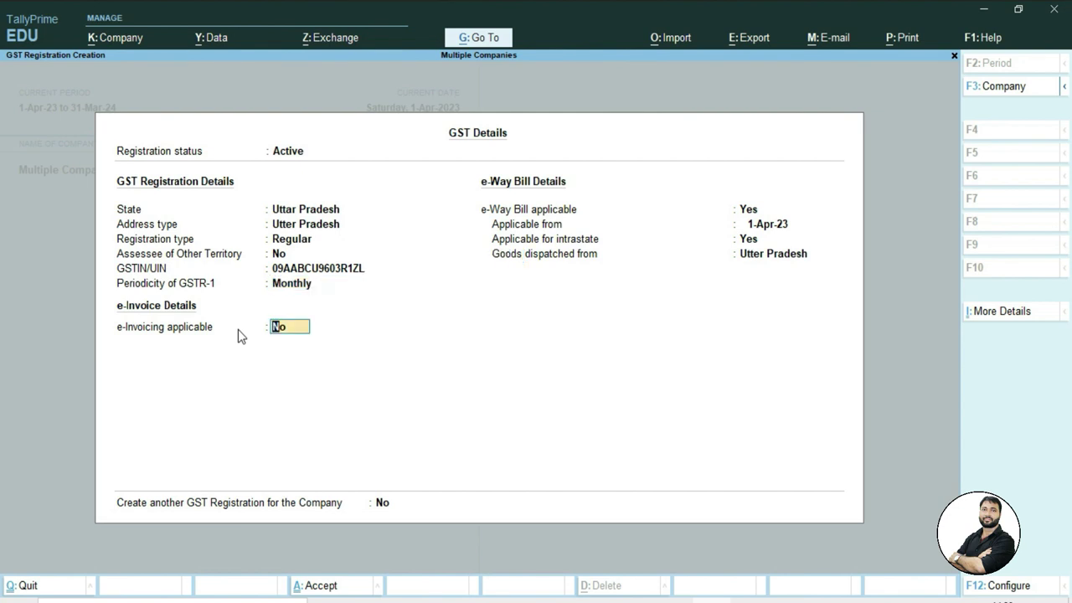
pyautogui.press('Return')
pyautogui.press('Return')
pyautogui.press('Return')
pyautogui.press('Return')
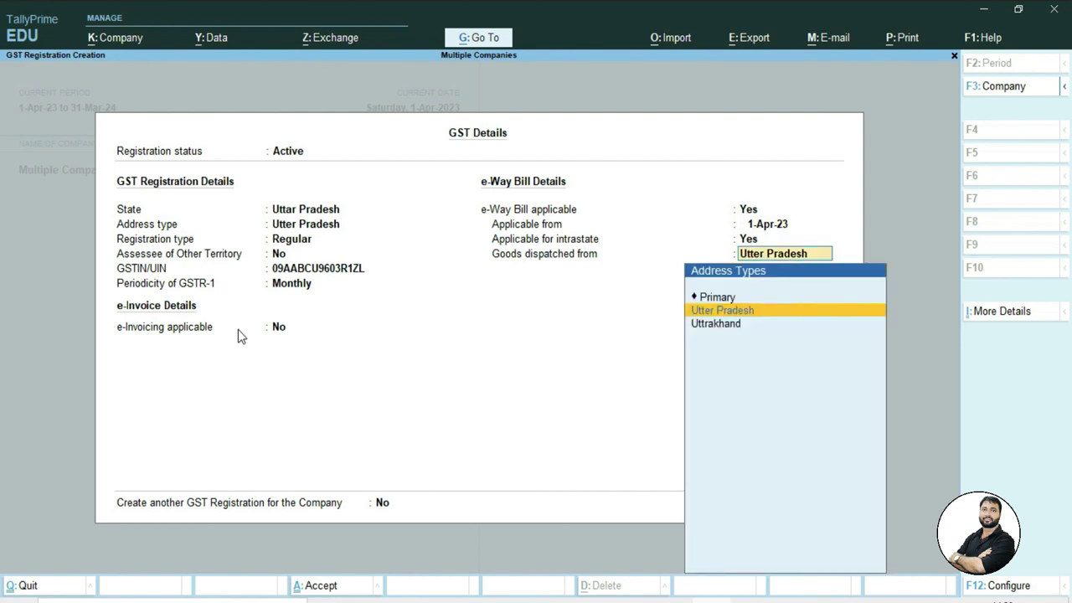
pyautogui.press('Return')
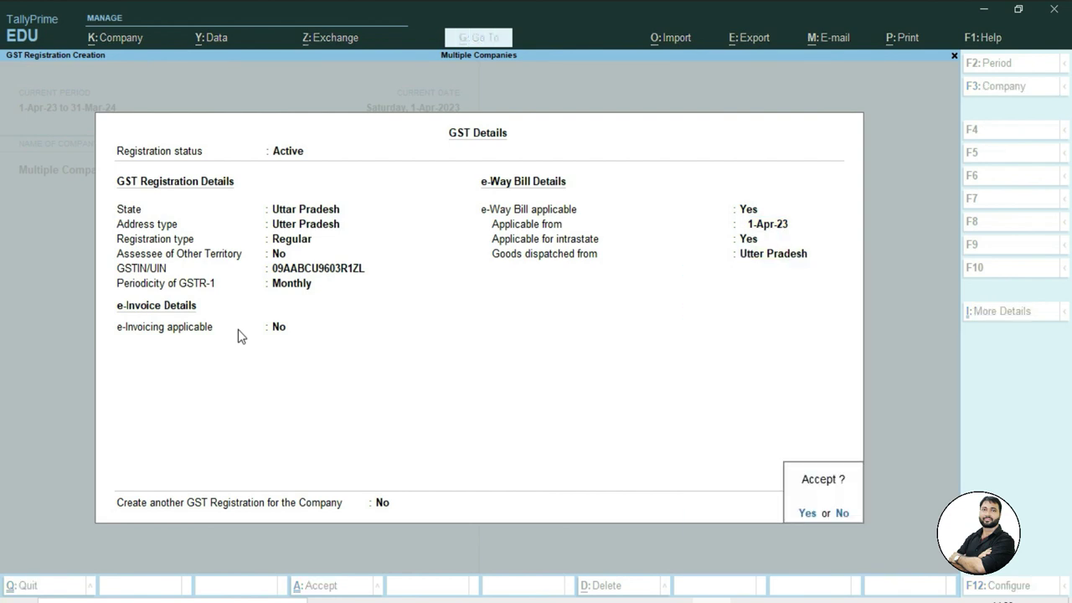
pyautogui.press('BackSpace')
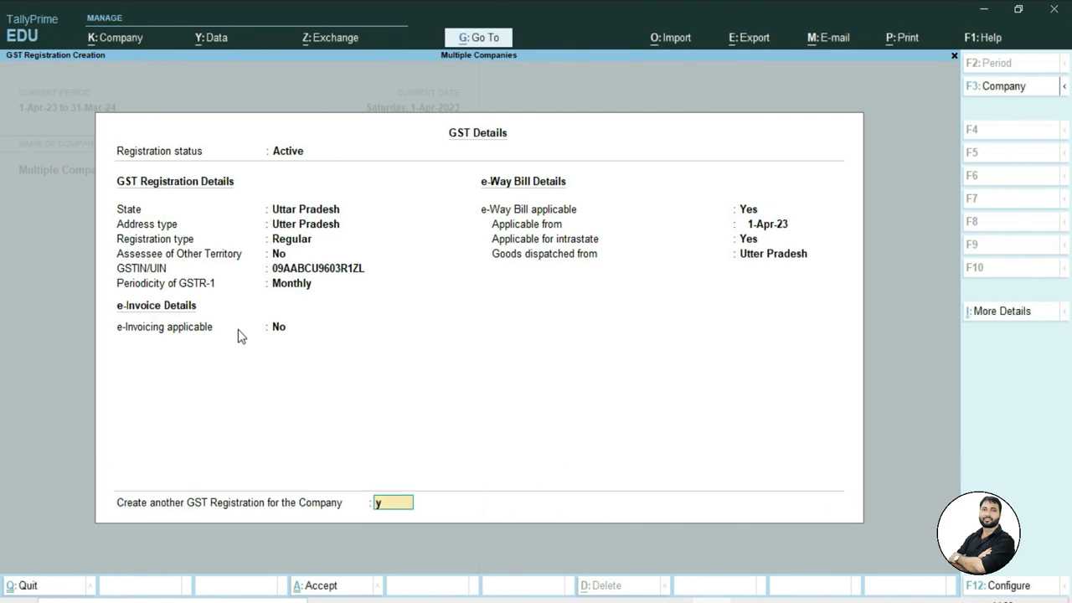
pyautogui.write('y')
pyautogui.press('Return')
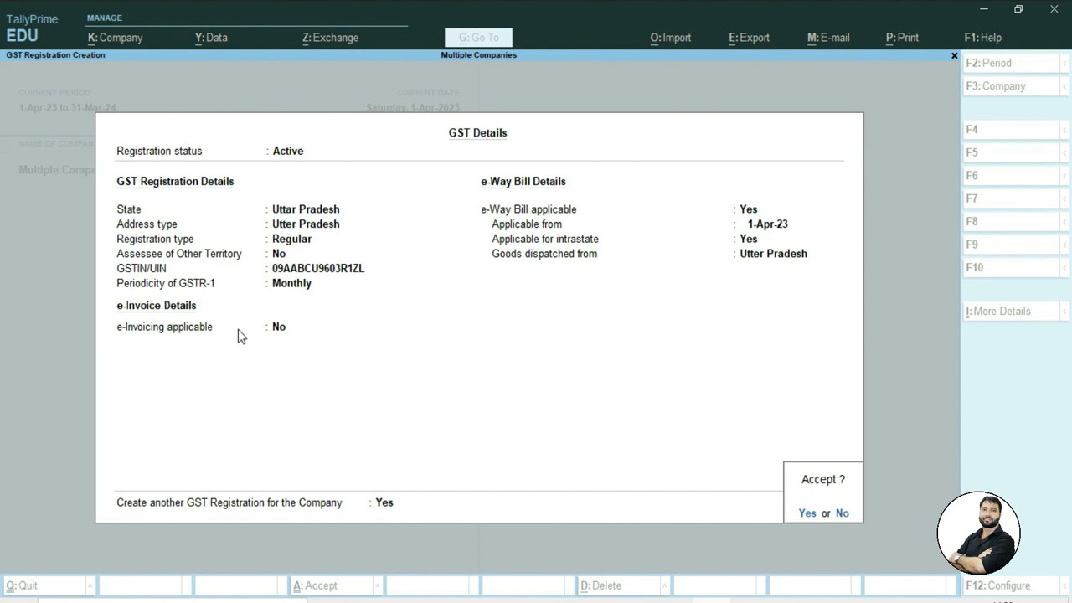
pyautogui.press('Return')
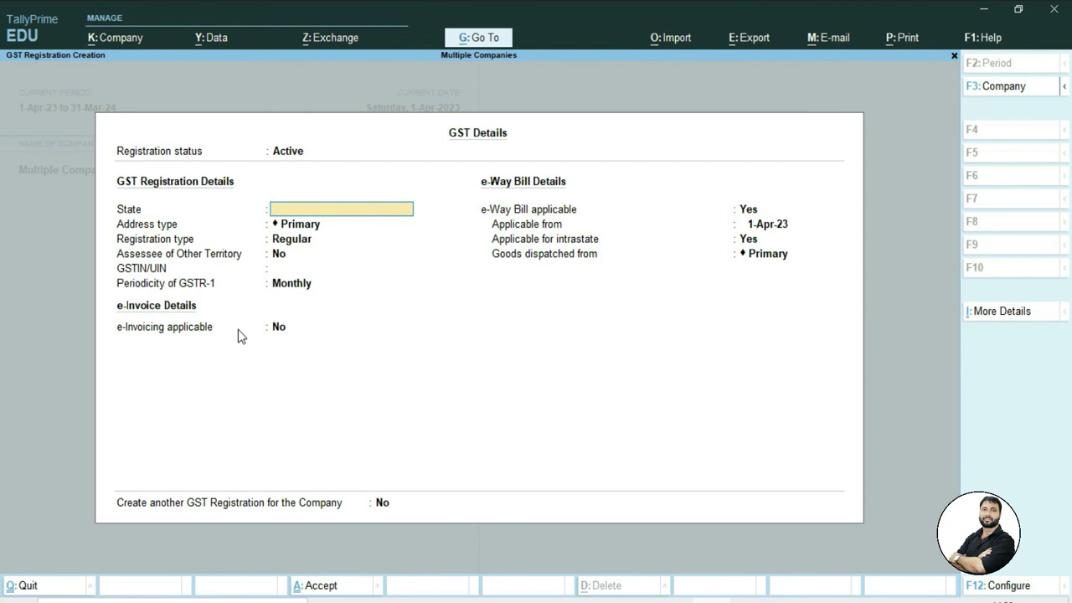
# Save the Uttarakhand registration: Uttrakhand address type, Regular, pasted GSTIN, monthly GSTR-1
pyautogui.write('Uttarakhand')
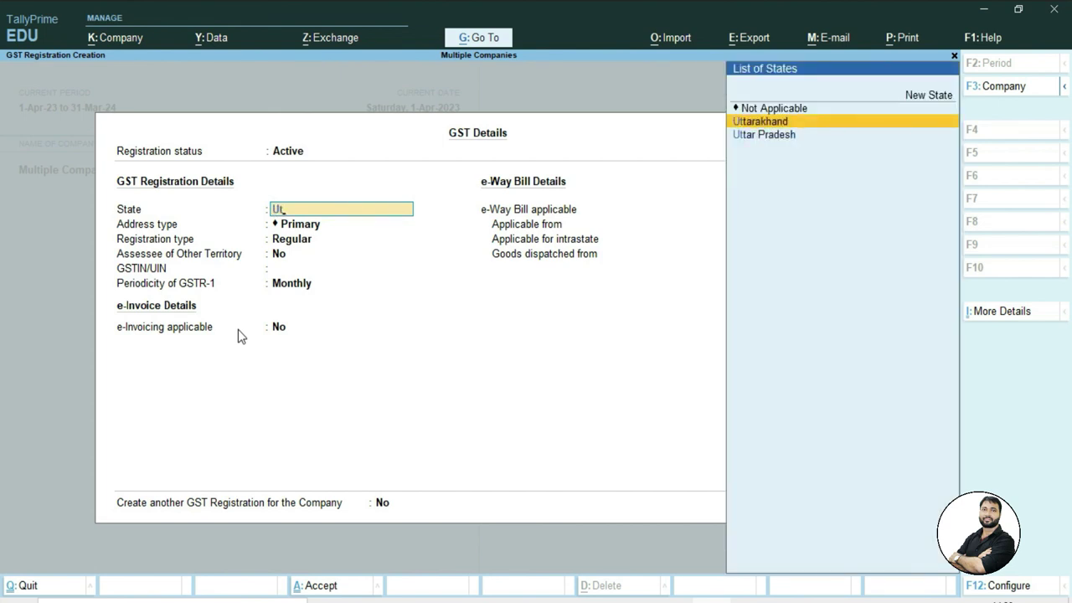
pyautogui.press('Return')
pyautogui.press('Down')
pyautogui.press('Down')
pyautogui.press('Return')
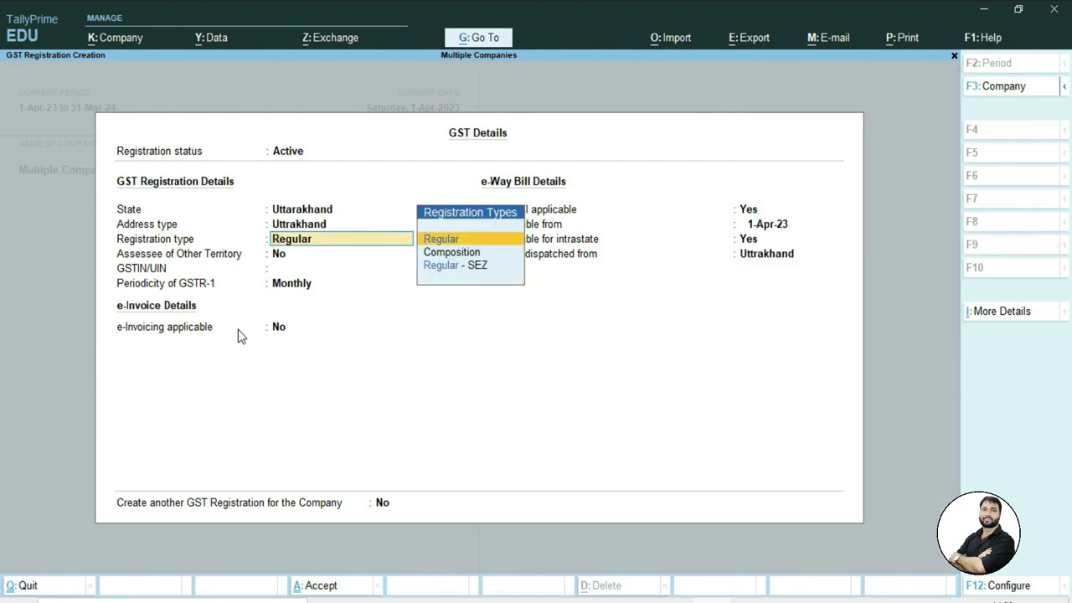
pyautogui.press('Return')
pyautogui.press('Return')
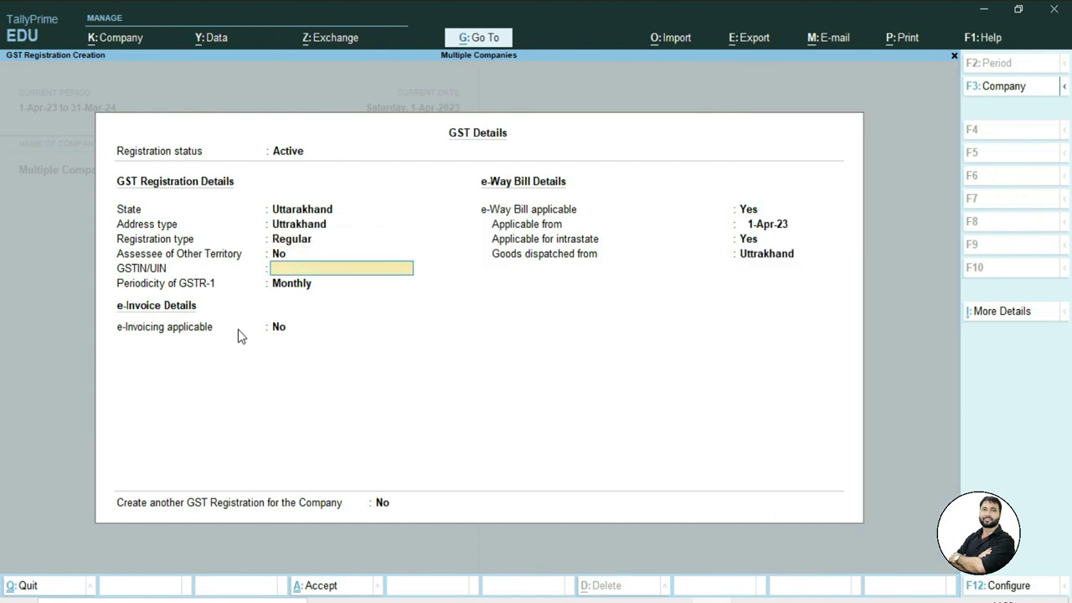
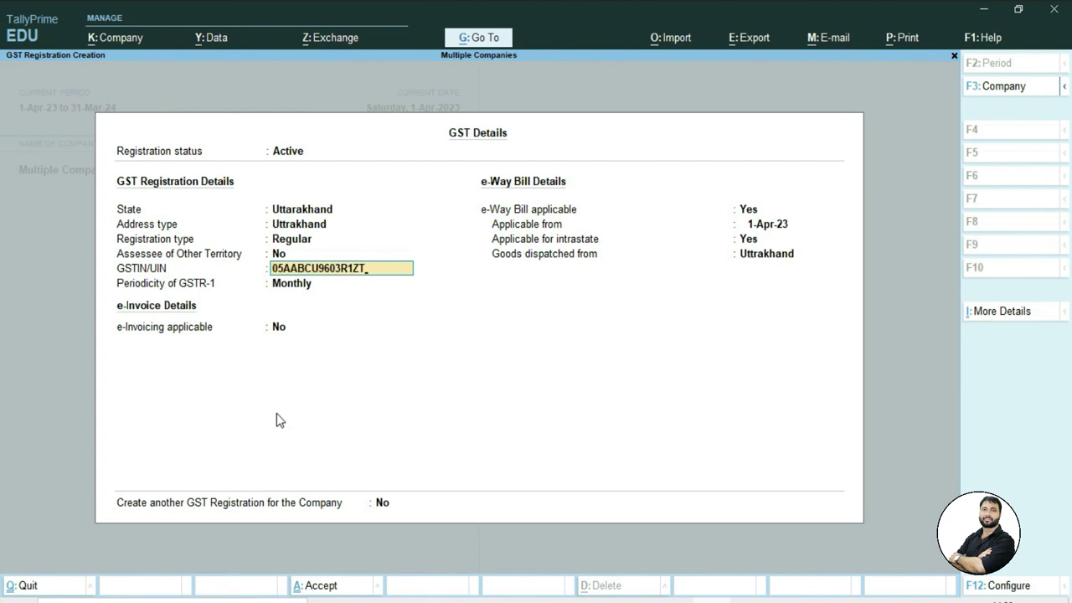
pyautogui.press('Return')
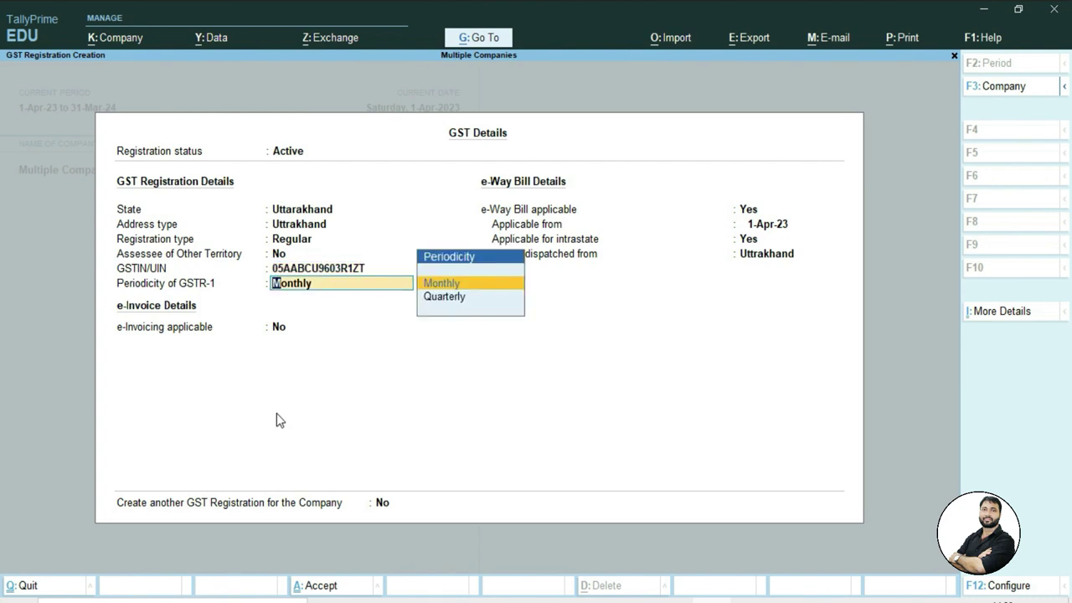
pyautogui.press('Return')
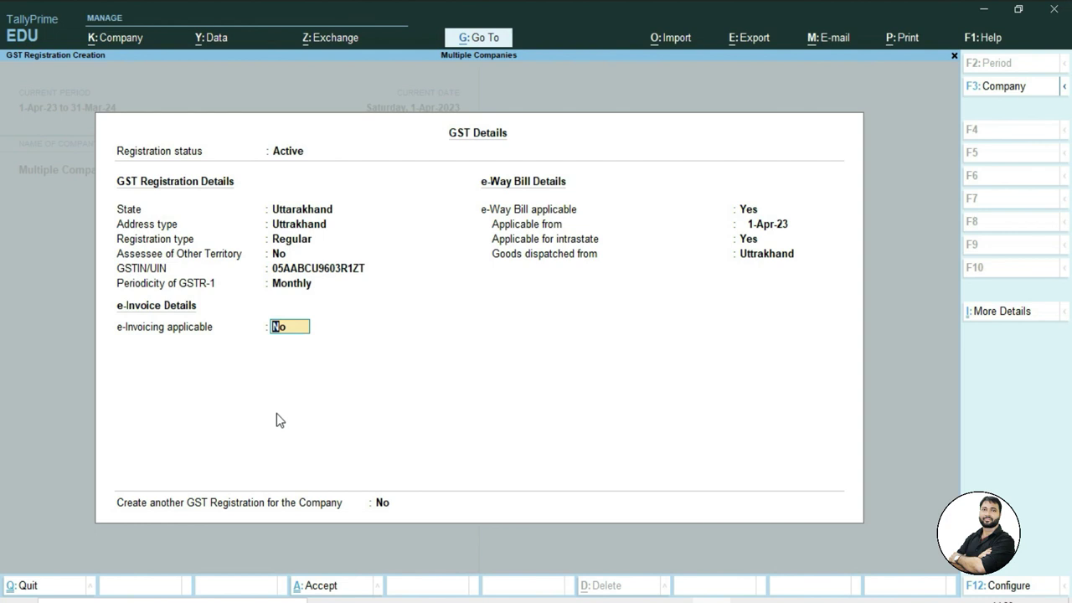
pyautogui.press('Return')
pyautogui.press('Return')
pyautogui.press('Return')
pyautogui.press('Return')
pyautogui.press('Return')
pyautogui.press('Return')
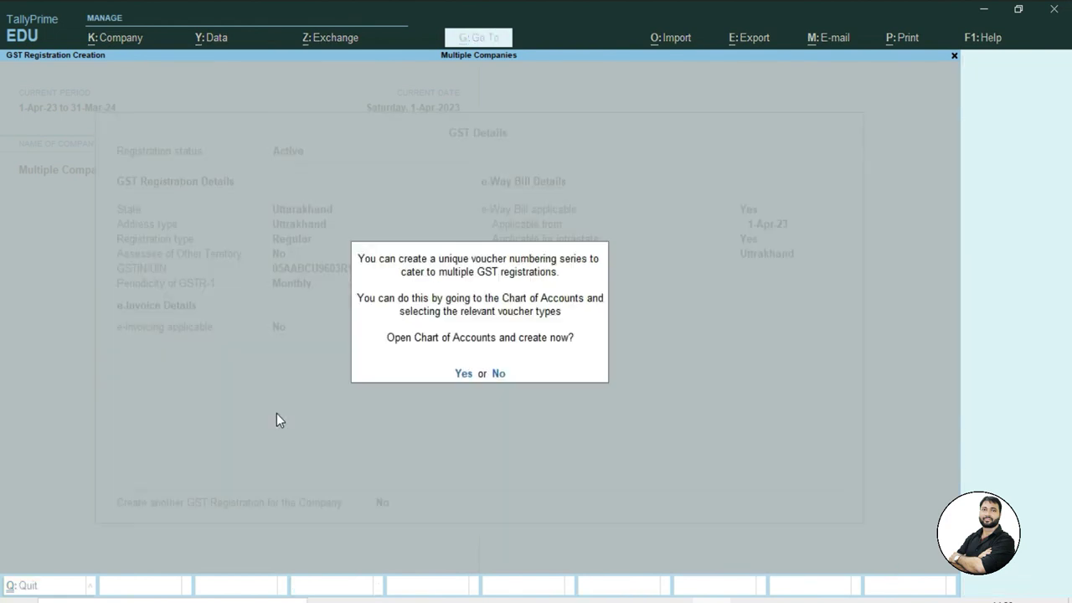
# Accept the Chart of Accounts prompt, view the 24 voucher types, then return to Gateway of Tally
pyautogui.press('y')
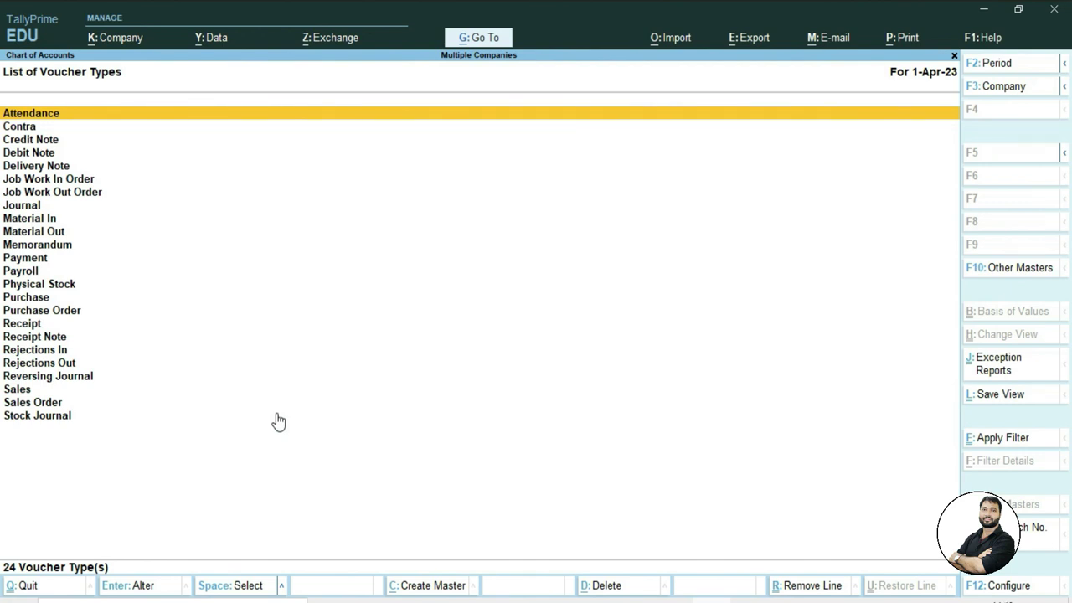
pyautogui.press('Escape')
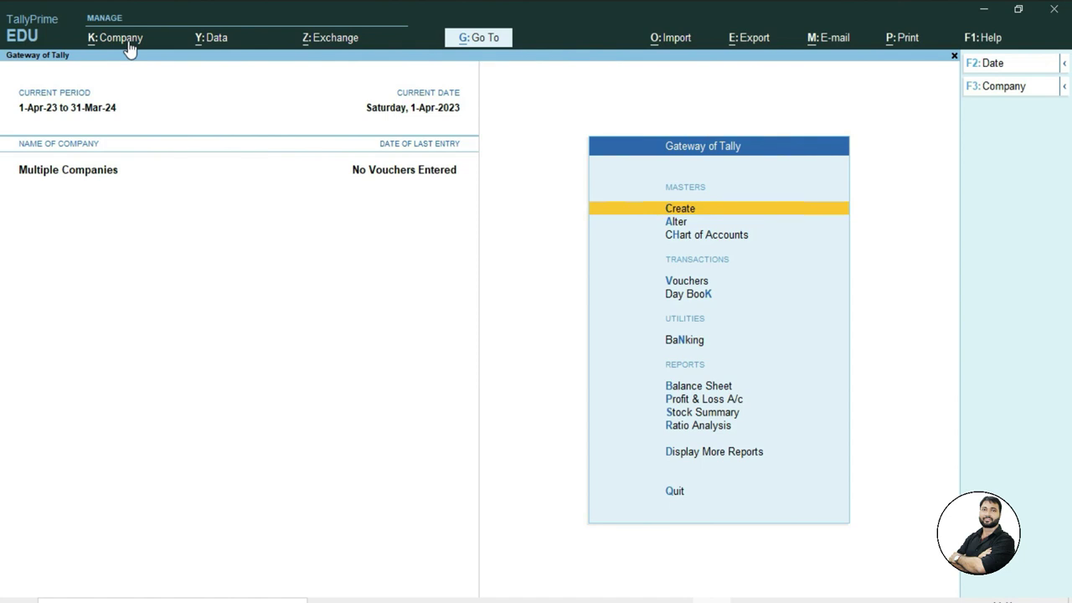
# Open the company's GST Registrations list from the F11 features
pyautogui.press('F11')
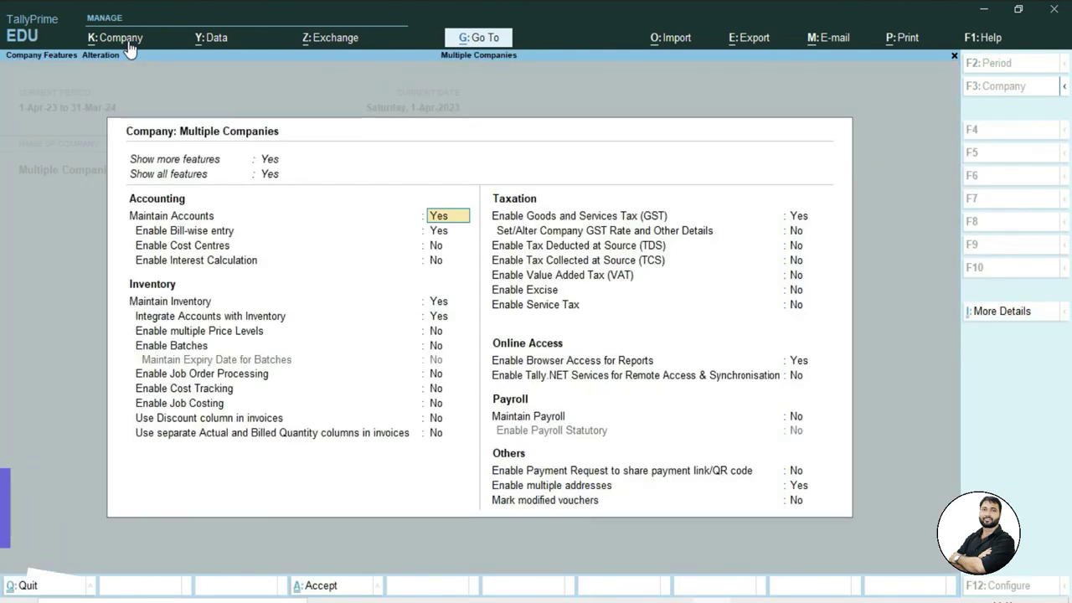
pyautogui.press('Down')
pyautogui.press('Down')
pyautogui.press('Down')
pyautogui.press('Down')
pyautogui.press('Down')
pyautogui.press('Down')
pyautogui.press('Down')
pyautogui.press('Down')
pyautogui.press('Down')
pyautogui.press('Down')
pyautogui.press('Down')
pyautogui.press('Down')
pyautogui.press('Down')
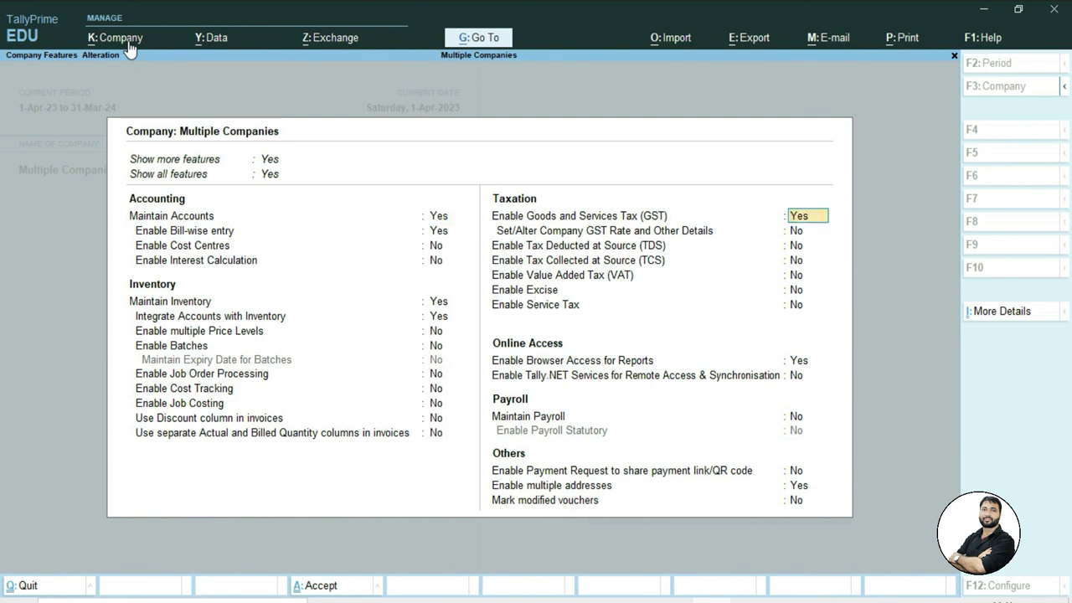
pyautogui.press('Return')
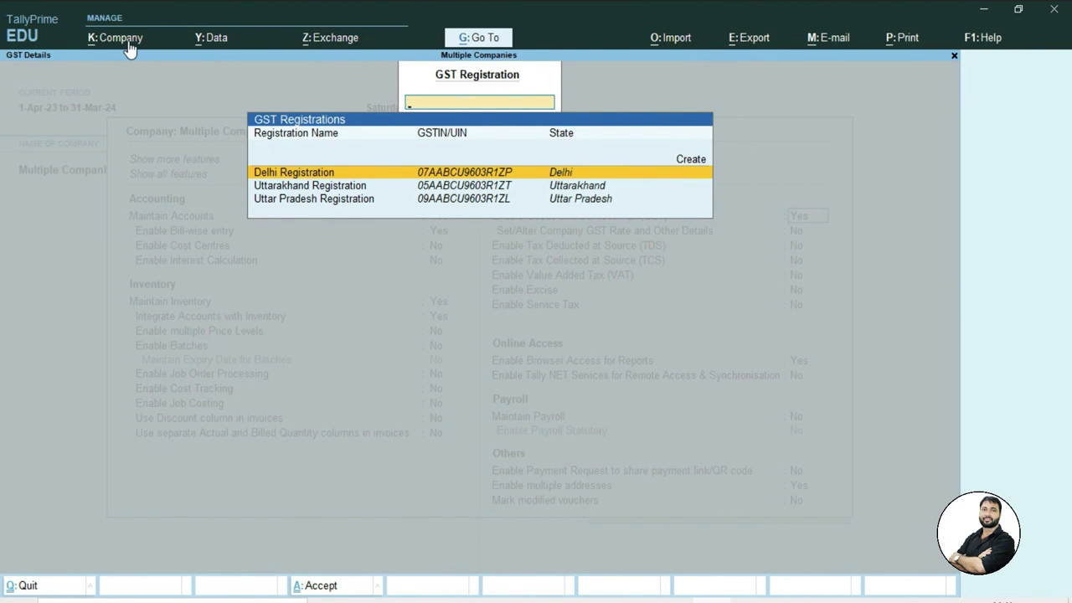
# Review the Delhi, Uttarakhand and Uttar Pradesh registrations and start a new one
pyautogui.press('Down')
pyautogui.press('Down')
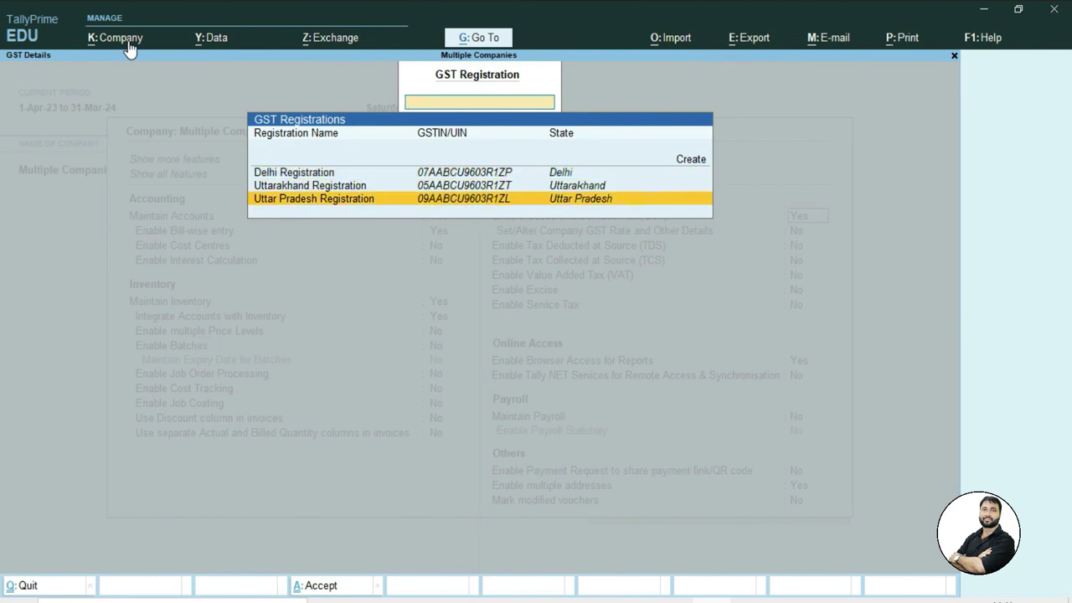
pyautogui.press('Up')
pyautogui.press('Up')
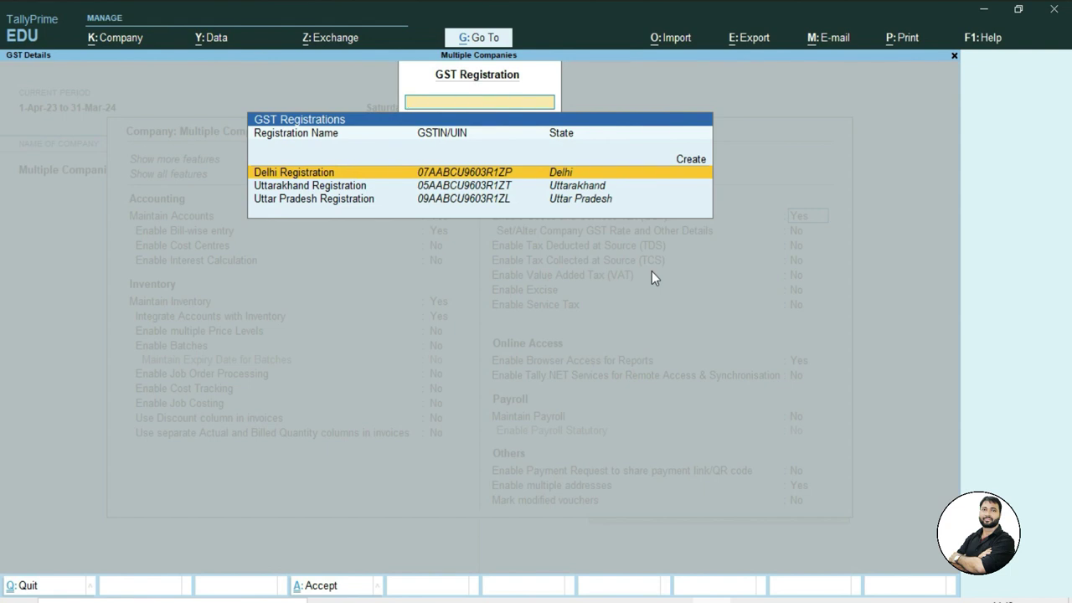
pyautogui.press('Up')
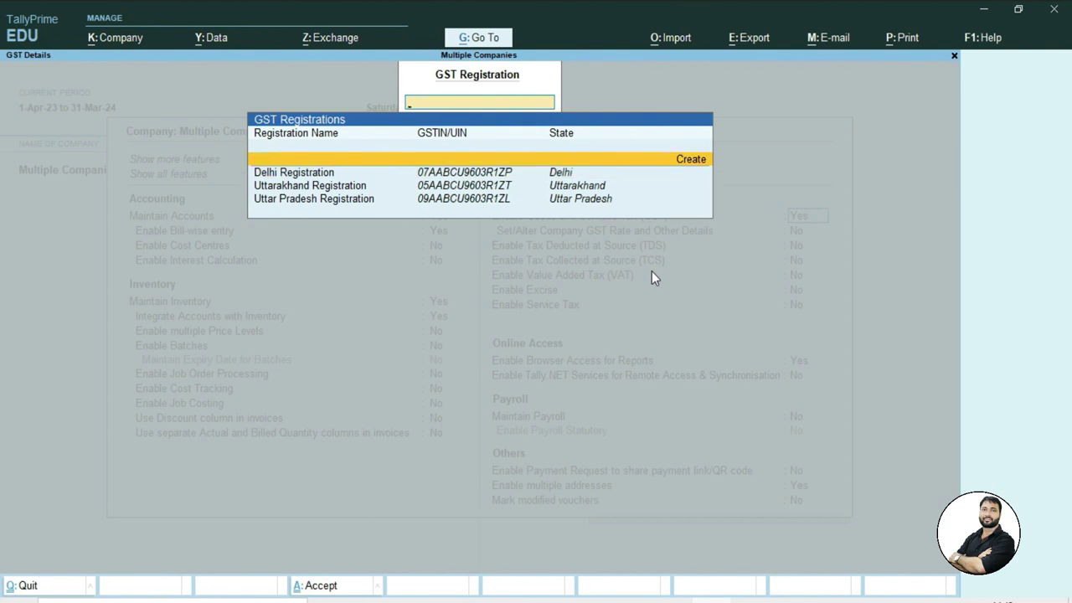
pyautogui.press('Return')
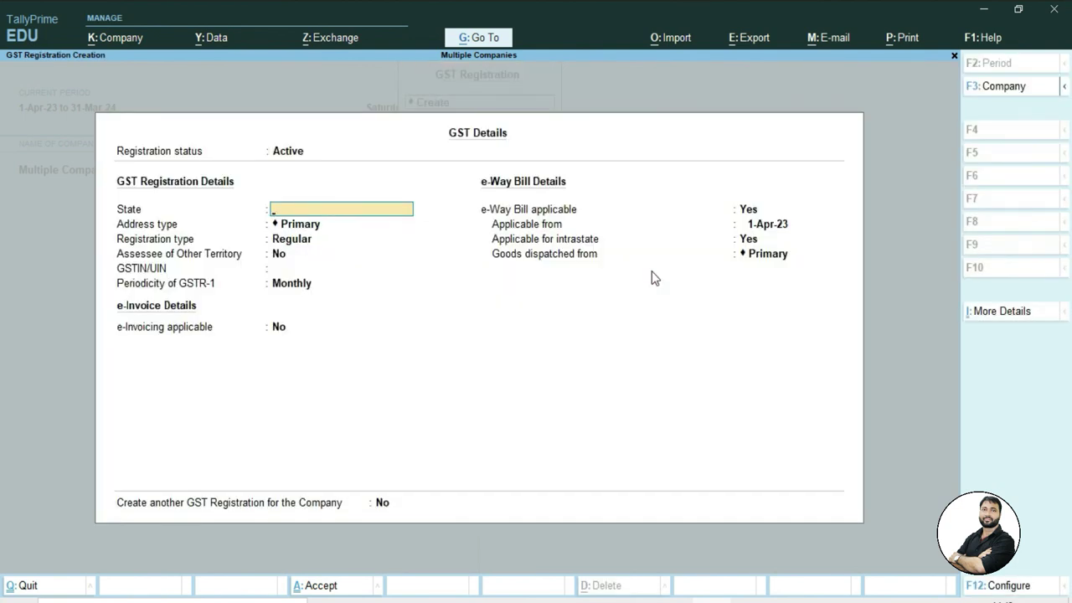